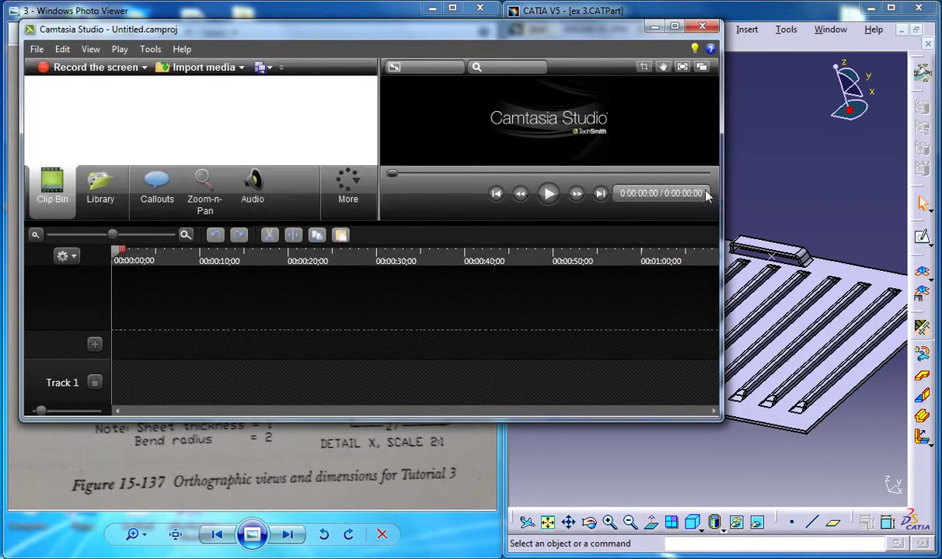
Clear the screen recorder window away and switch to the "tutorial 2 gen sheet metal" part in CATIA.
left_click(704, 11)
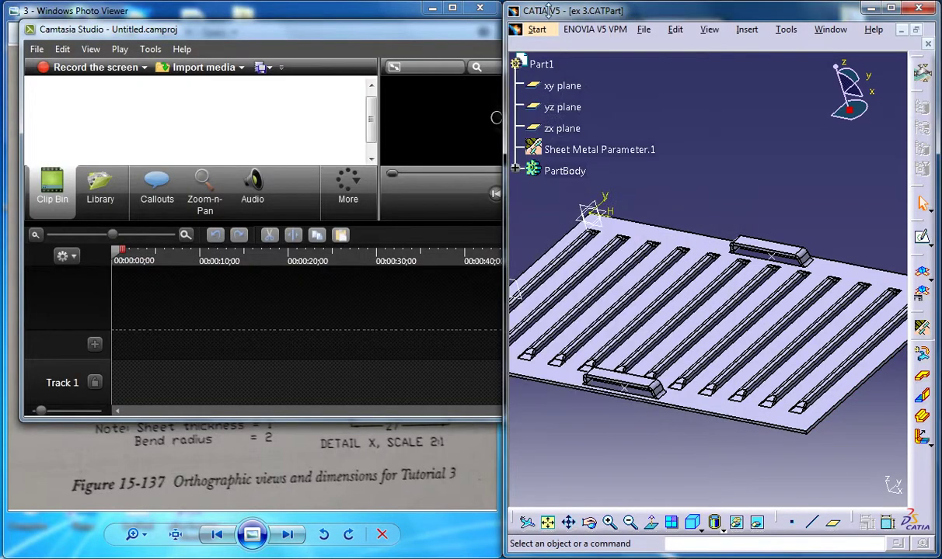
left_click(379, 15)
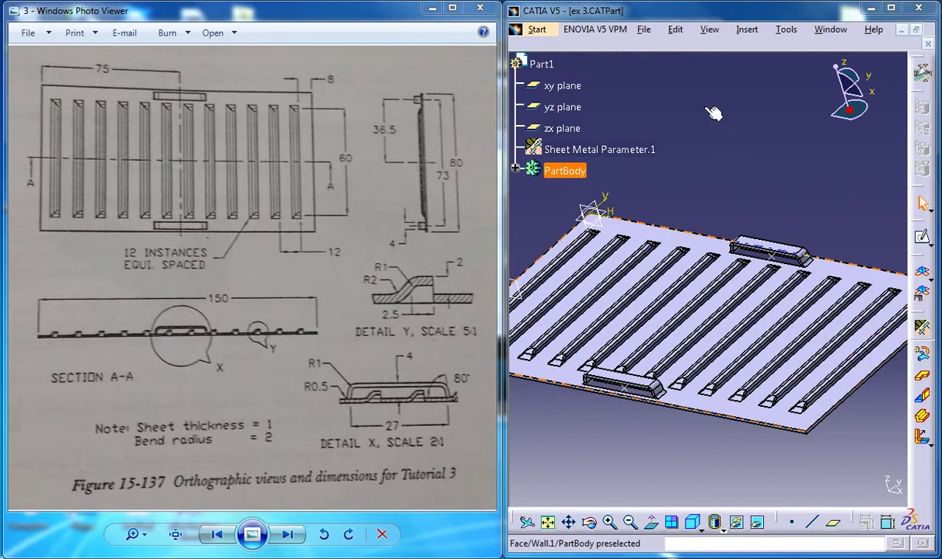
left_click(823, 31)
left_click(851, 124)
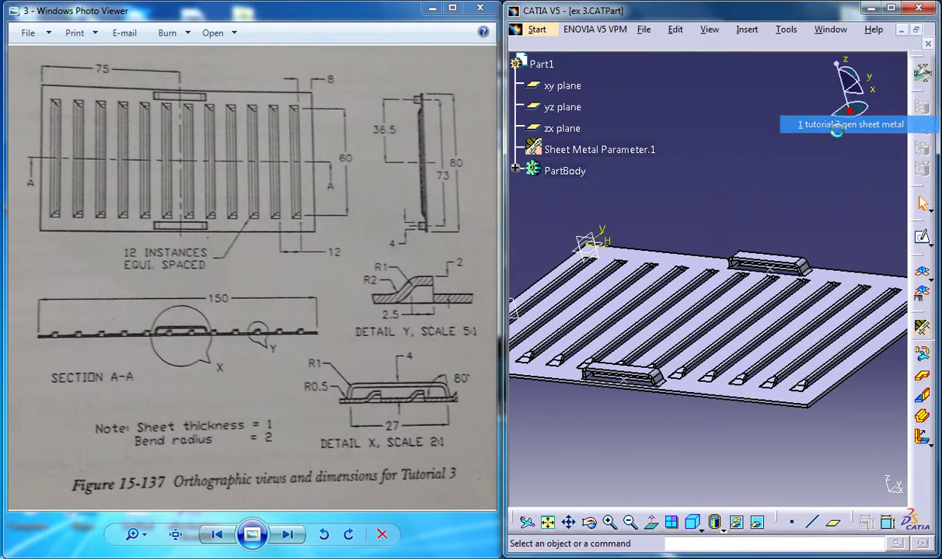
Start a sketch on the large upper face of the sheet metal plate.
middle_click_drag(724, 304, 766, 186)
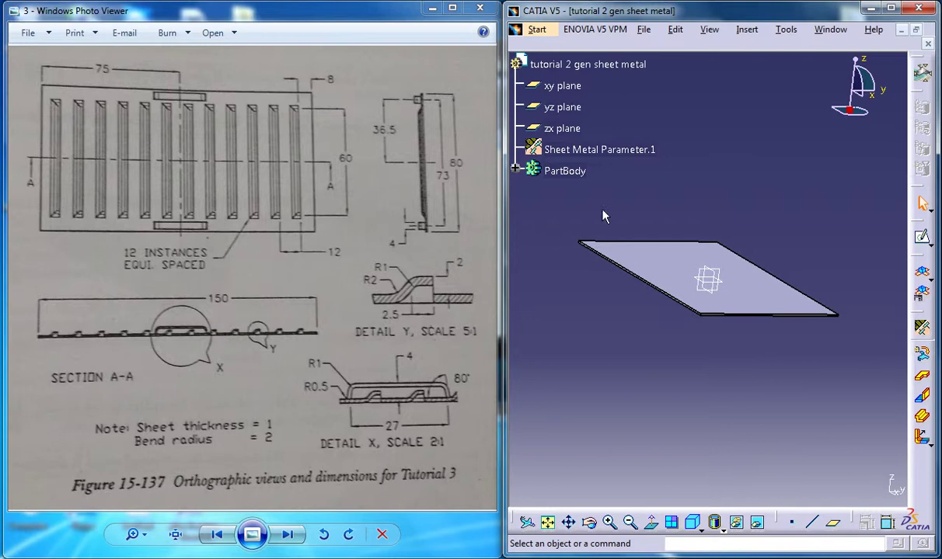
middle_click_drag(614, 244, 555, 312)
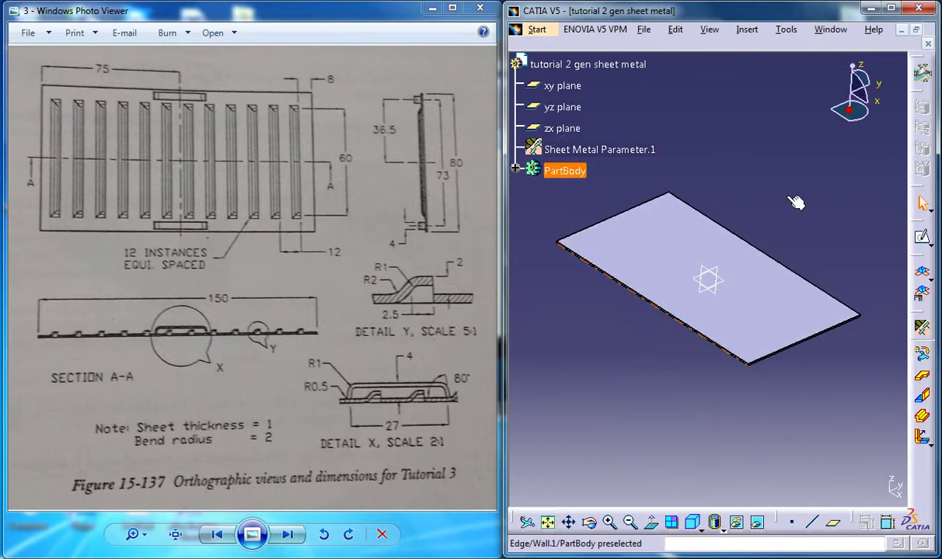
middle_click_drag(799, 200, 781, 155)
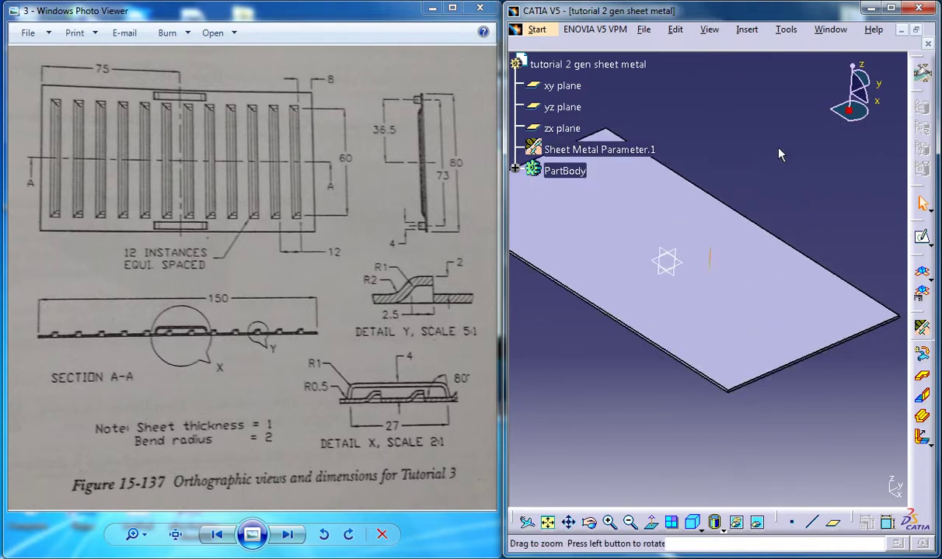
left_click(921, 236)
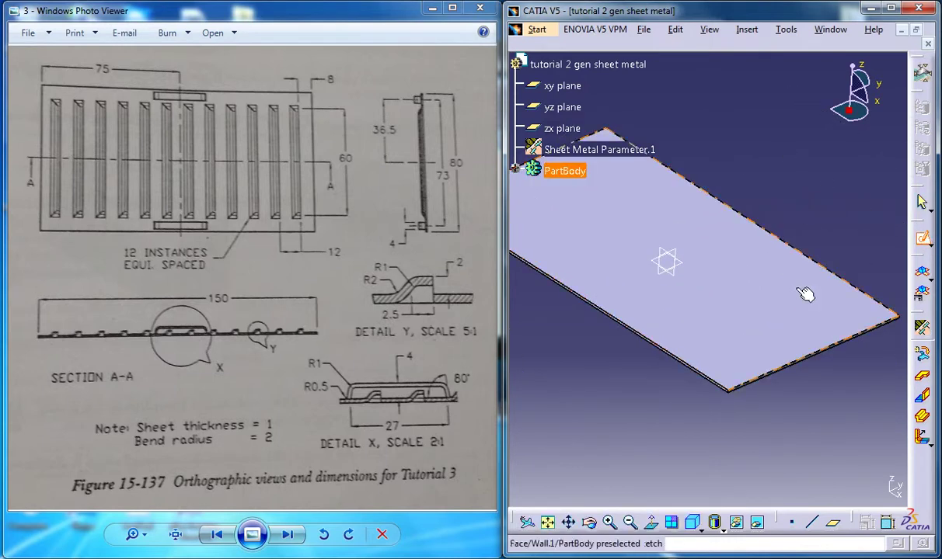
left_click(804, 294)
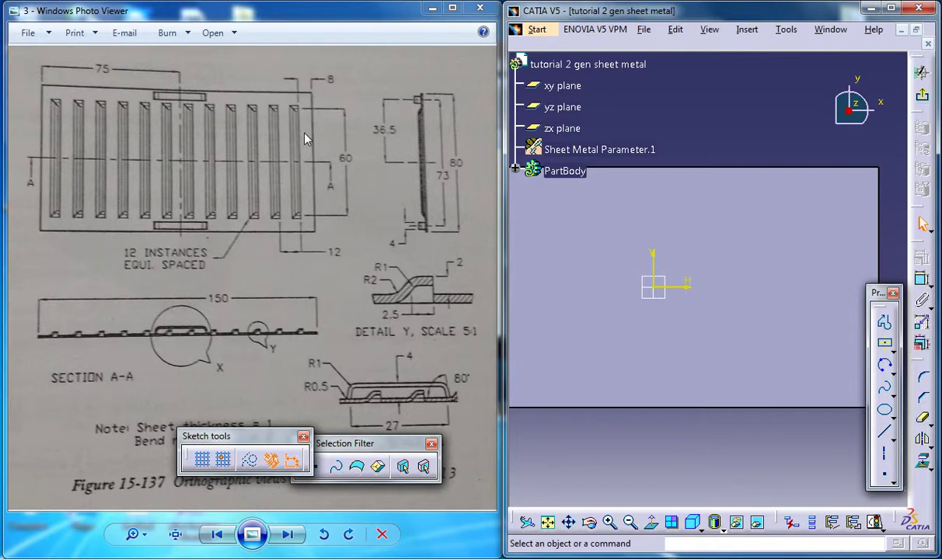
Draw a narrow centred rectangle near the plate's right edge, about 9 mm wide and 60 mm high.
left_click(369, 178)
left_click(618, 104)
middle_click_drag(812, 129, 737, 134)
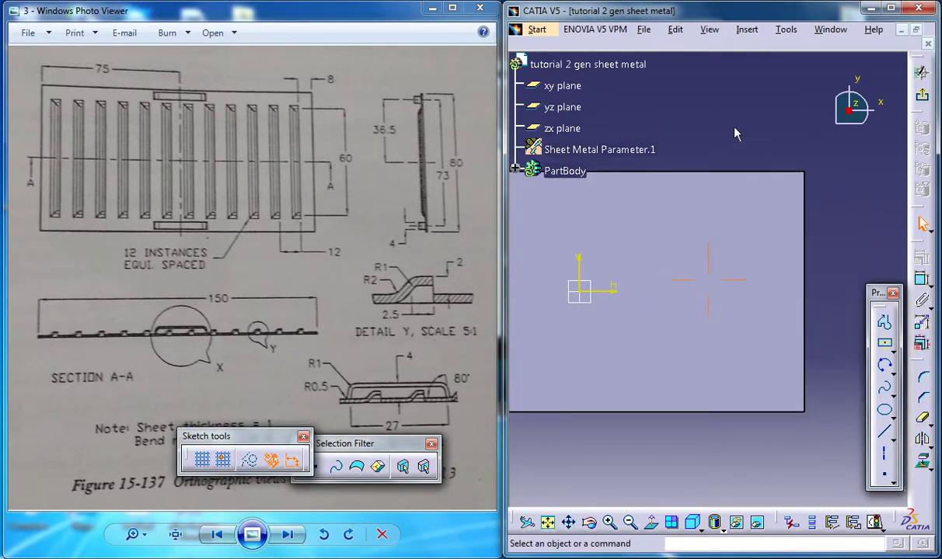
left_click(887, 347)
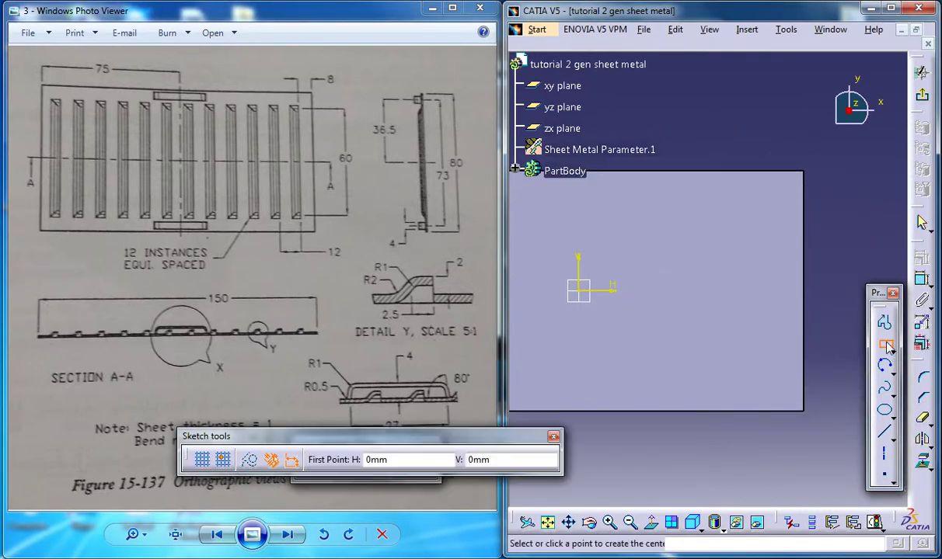
left_click(765, 285)
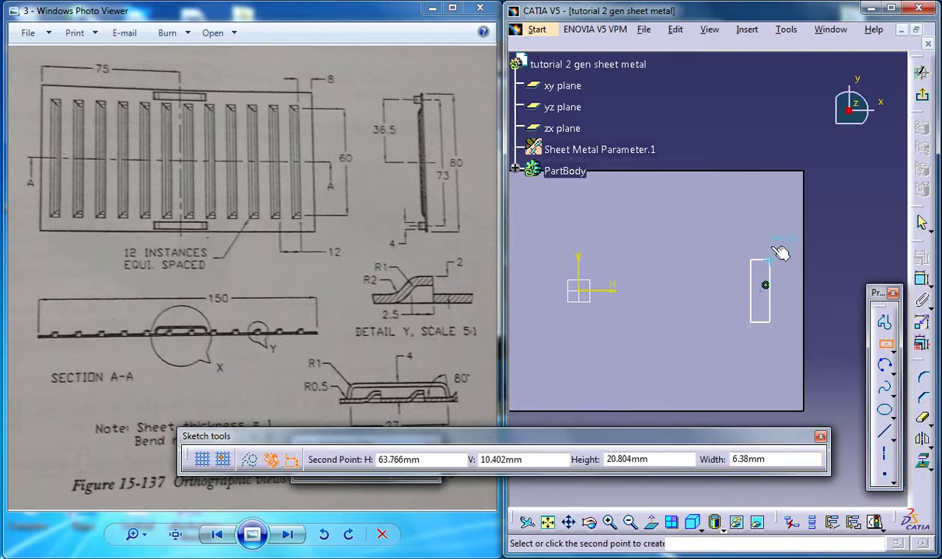
left_click(775, 202)
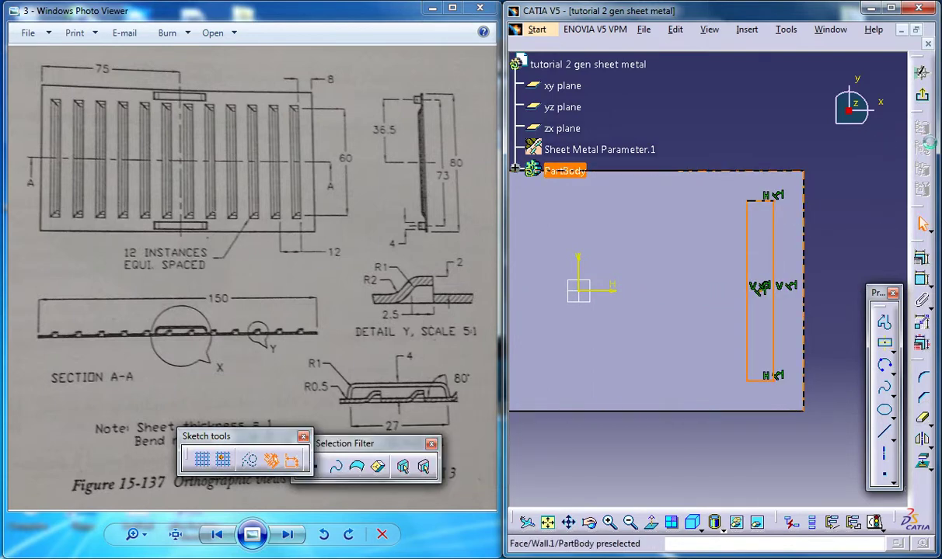
left_click(923, 281)
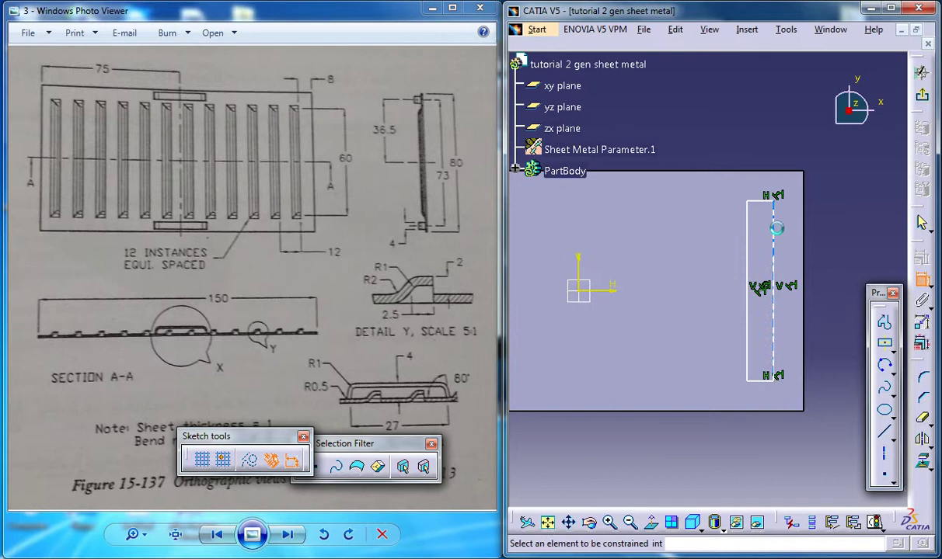
left_click(760, 201)
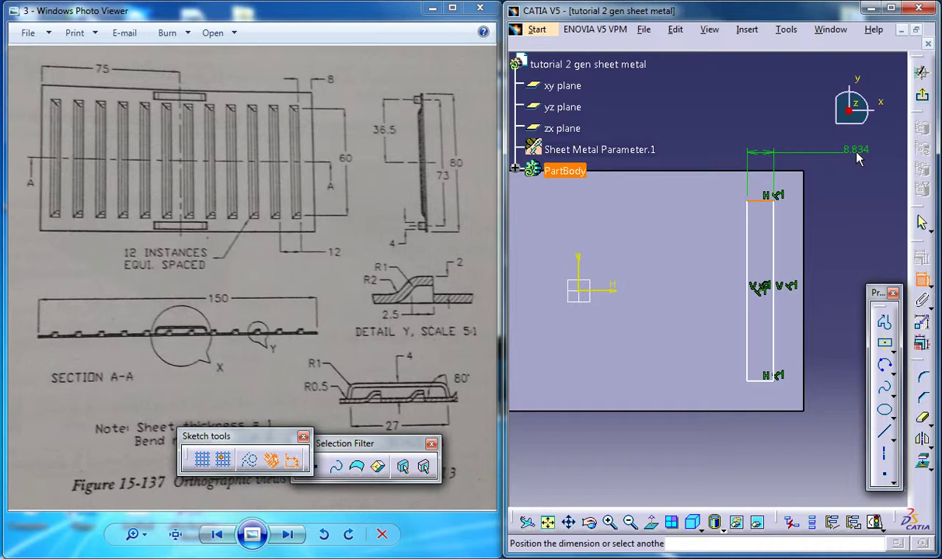
left_click(858, 158)
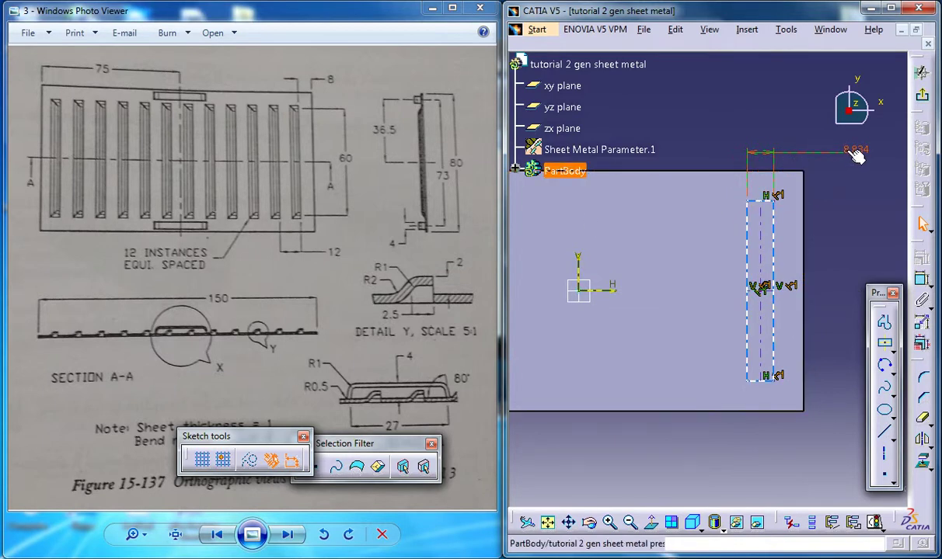
left_click(825, 152)
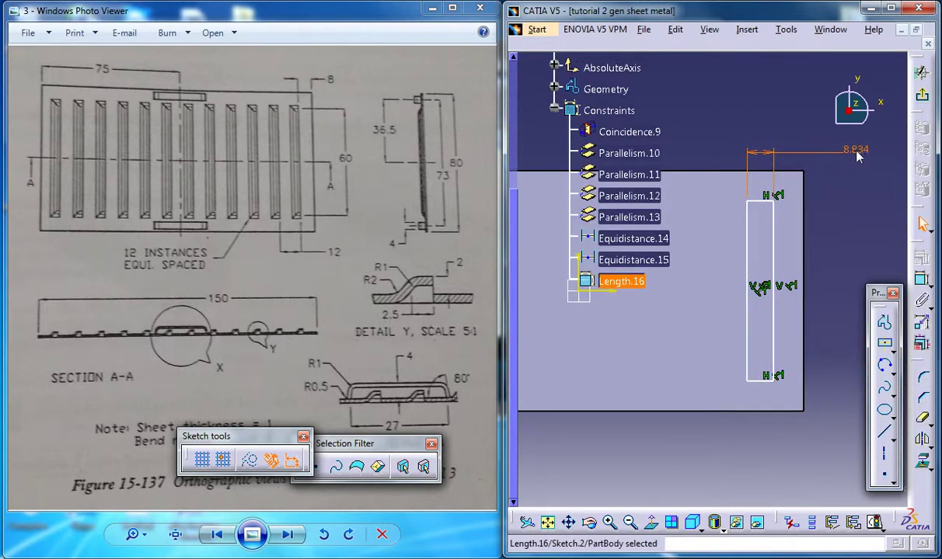
right_click(804, 154)
left_click(835, 351)
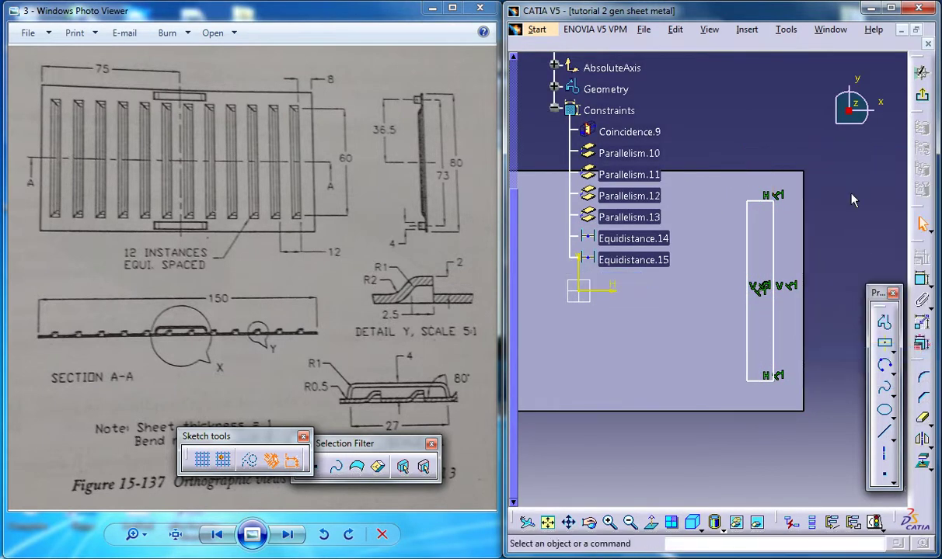
Dimension the height of the rectangle along its right side.
left_click(921, 279)
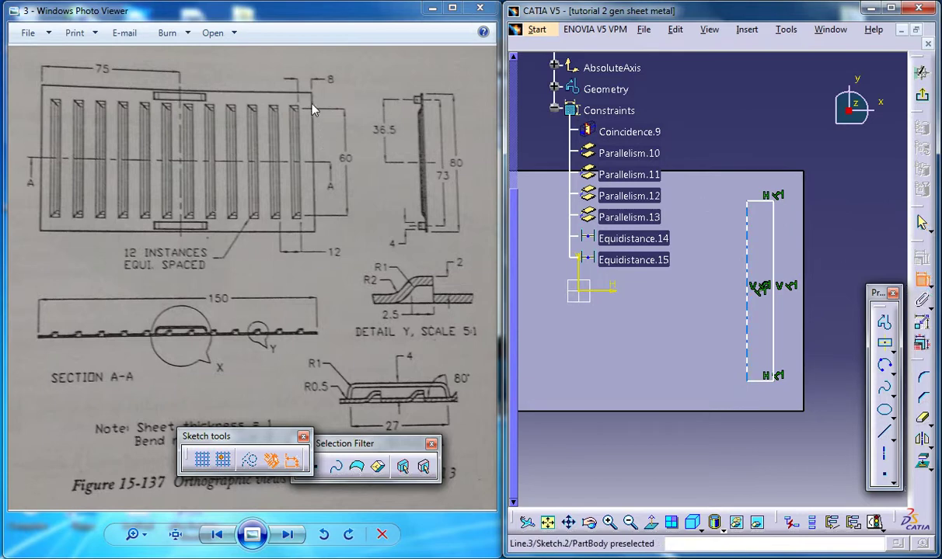
left_click(777, 221)
left_click(814, 211)
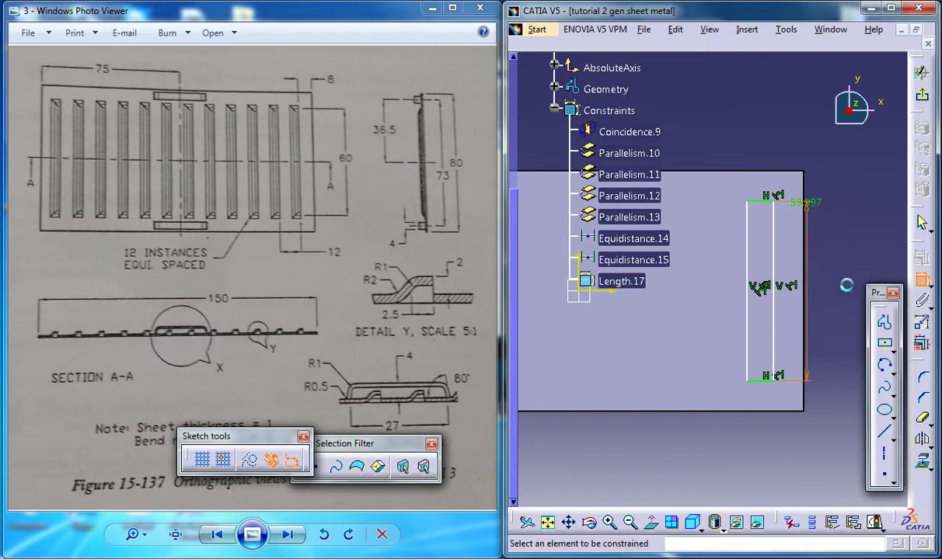
right_click(809, 203)
left_click(802, 466)
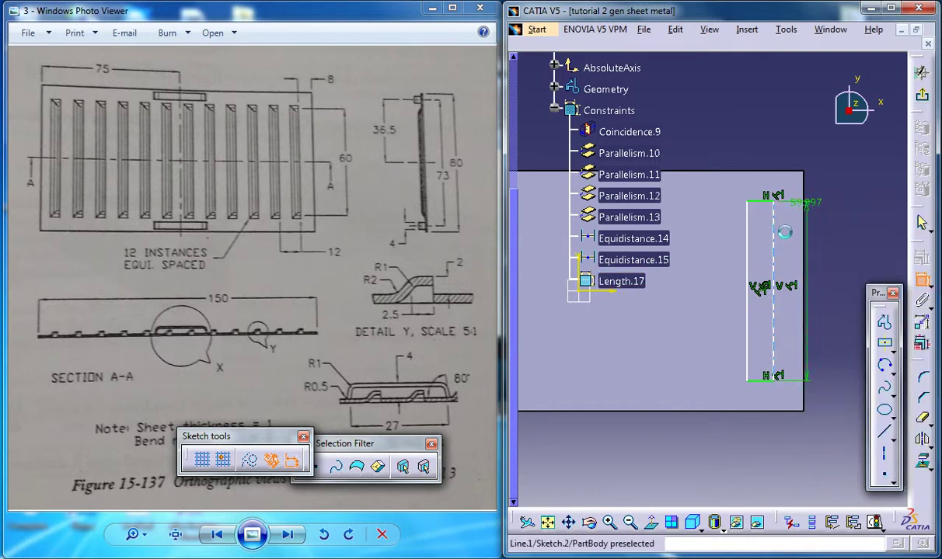
Constrain the distance between the rectangle's right side and the plate's right edge to 8 mm.
left_click(780, 221)
left_click(803, 175)
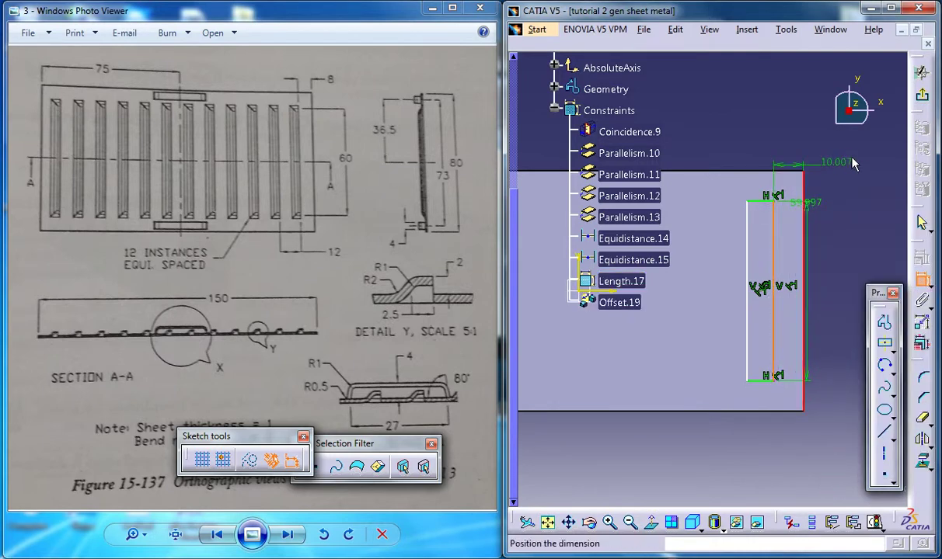
left_click(861, 161)
double_click(851, 155)
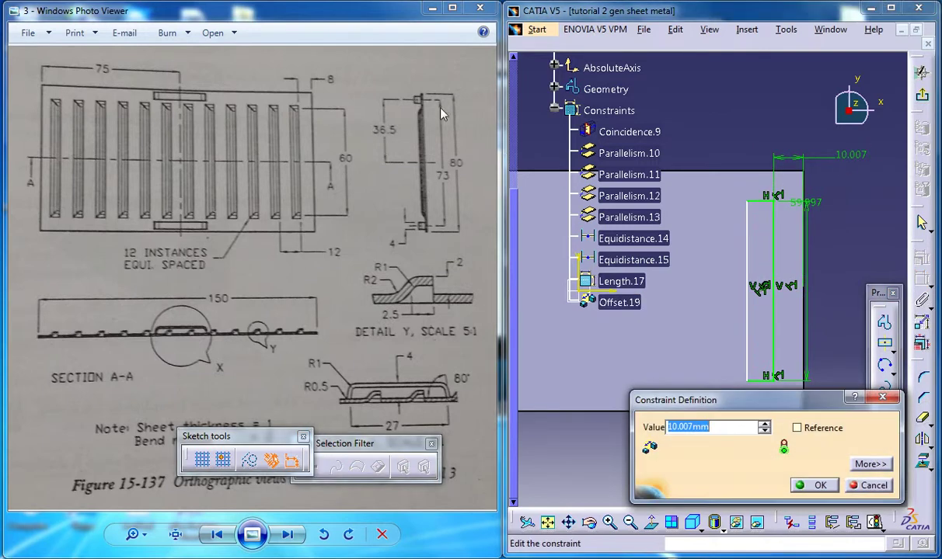
type("8")
key("Return")
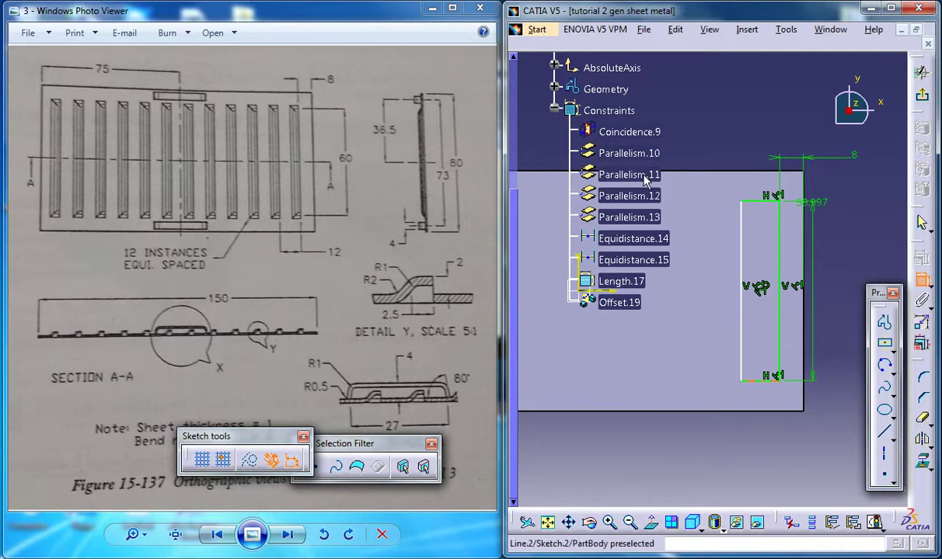
left_click(786, 249)
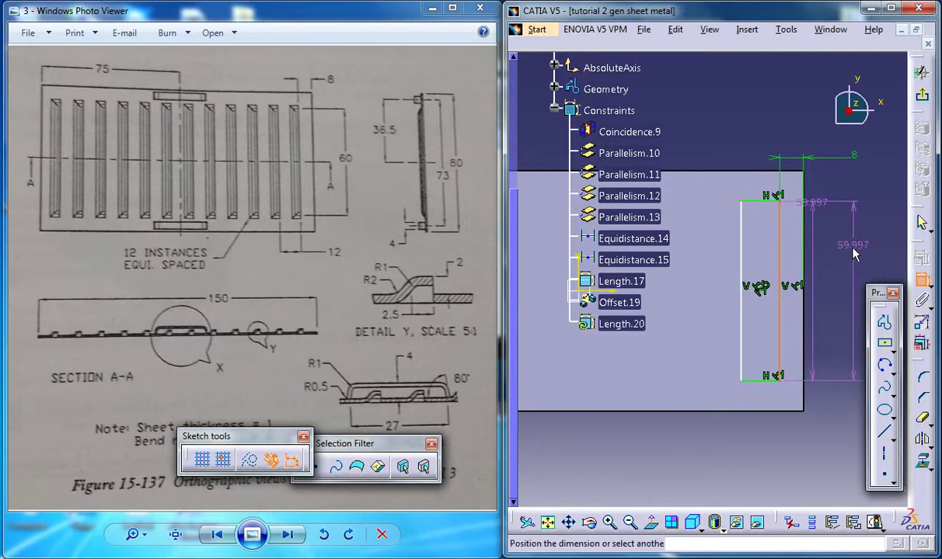
left_click(858, 248)
right_click(858, 246)
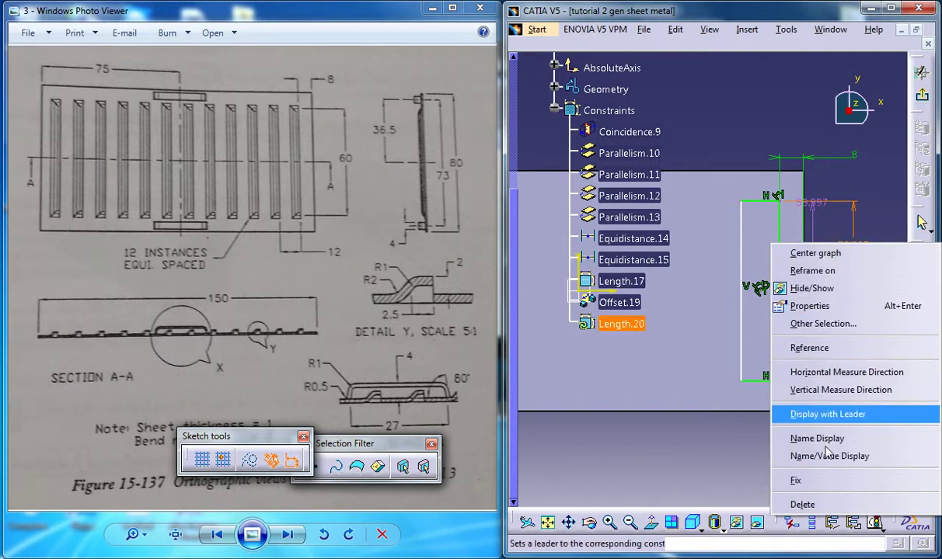
left_click(793, 479)
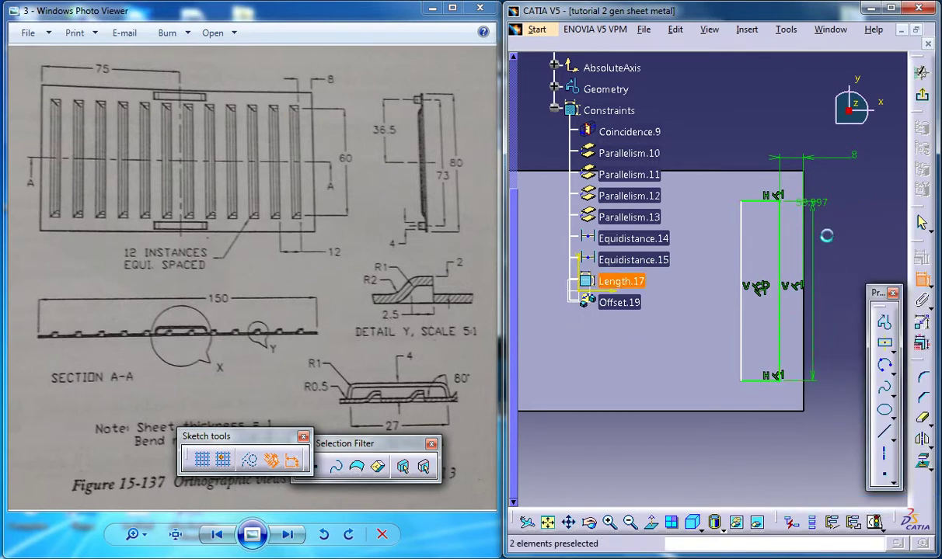
Set the rectangle's height dimension to 60 mm.
double_click(816, 231)
type("60")
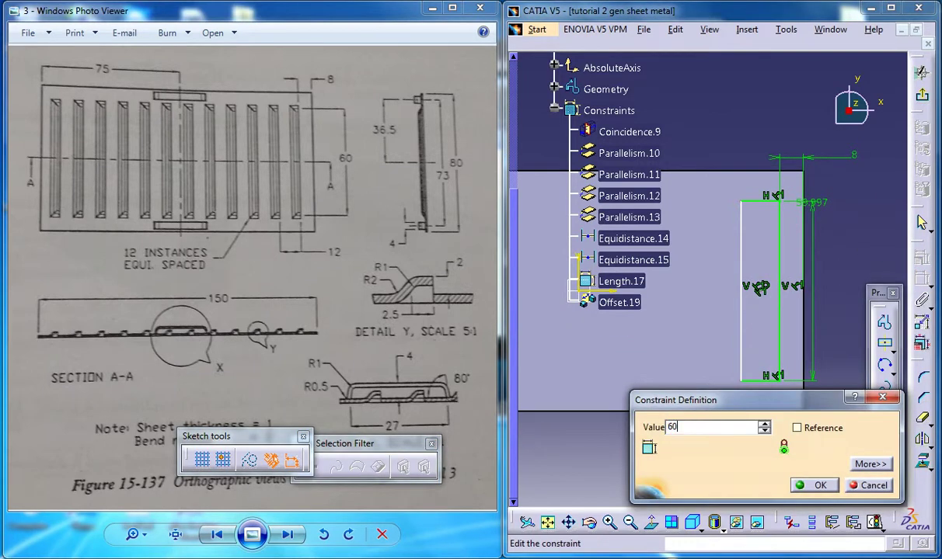
key("Return")
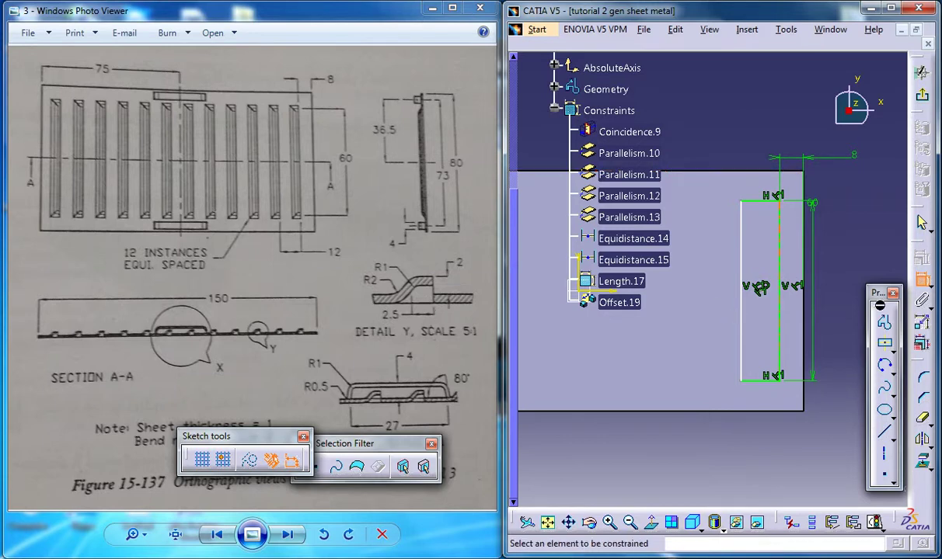
Dimension the rectangle's width along its upper side, set it to 2.5 mm and leave the constraint command.
left_click(773, 202)
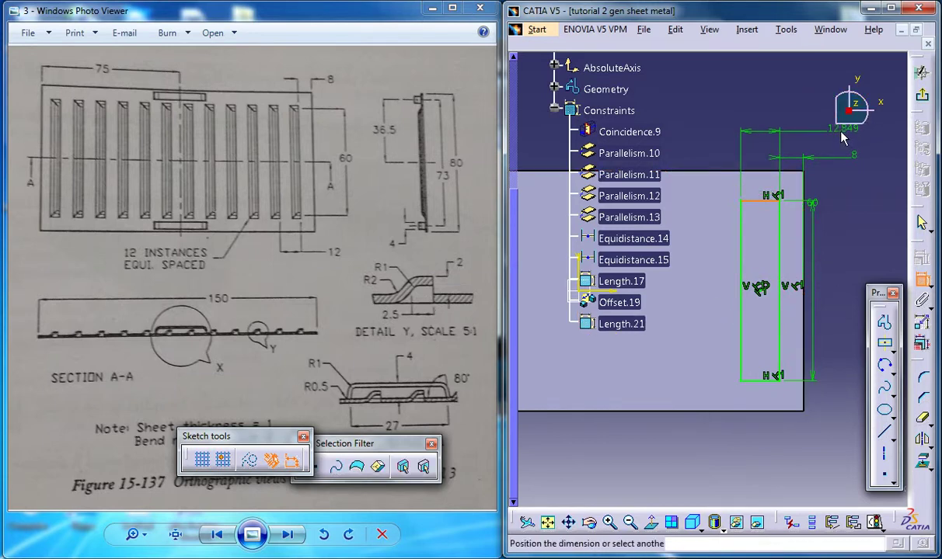
left_click(833, 149)
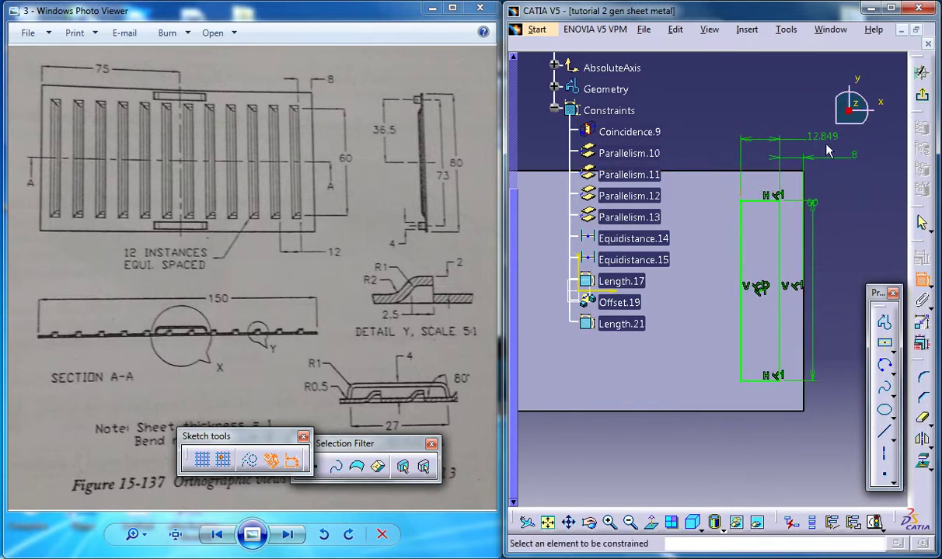
double_click(828, 146)
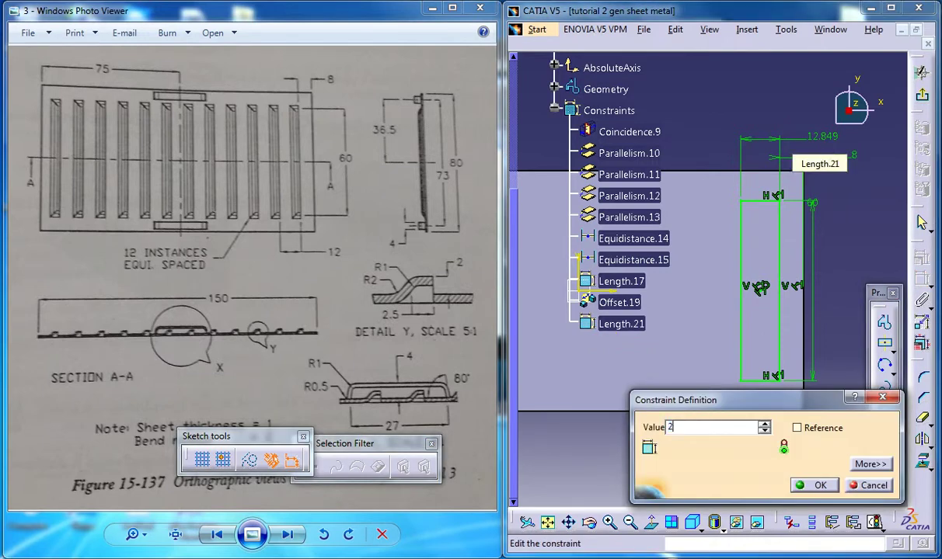
type("2.5")
key("Return")
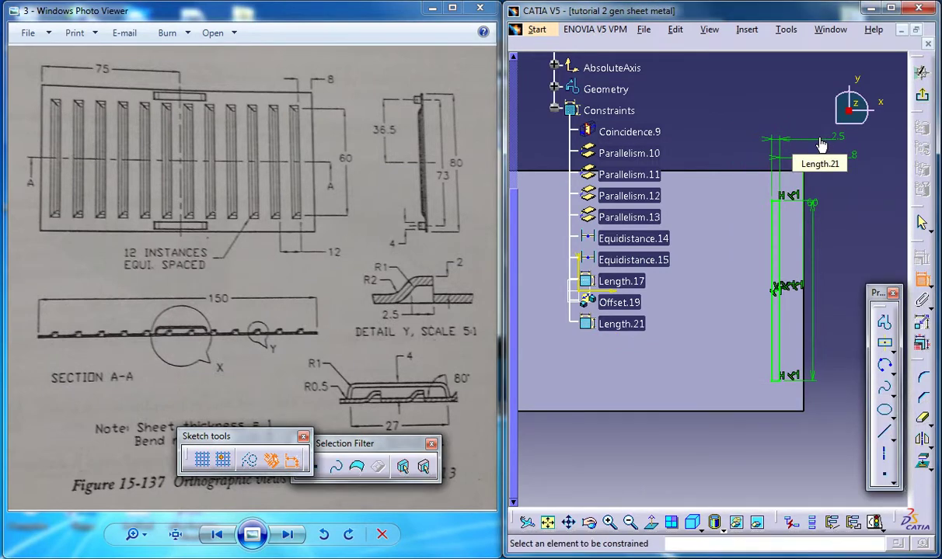
mouse_move(813, 203)
middle_mouse_down()
mouse_move(787, 183)
mouse_move(695, 231)
mouse_move(746, 227)
mouse_move(746, 292)
mouse_move(781, 284)
mouse_move(789, 294)
middle_mouse_up()
scroll(789, 294, "down", 2)
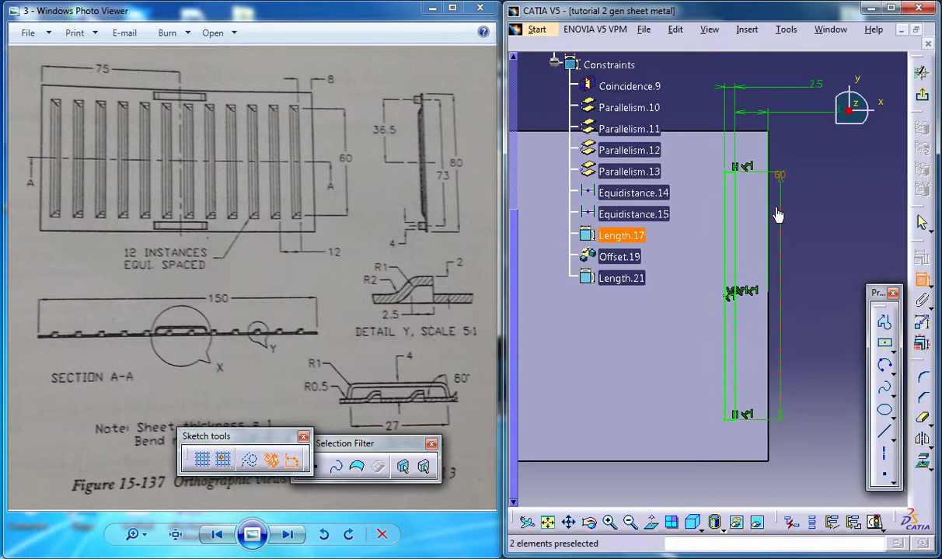
mouse_move(778, 216)
middle_mouse_down()
mouse_move(748, 249)
mouse_move(795, 262)
mouse_move(820, 253)
middle_mouse_up()
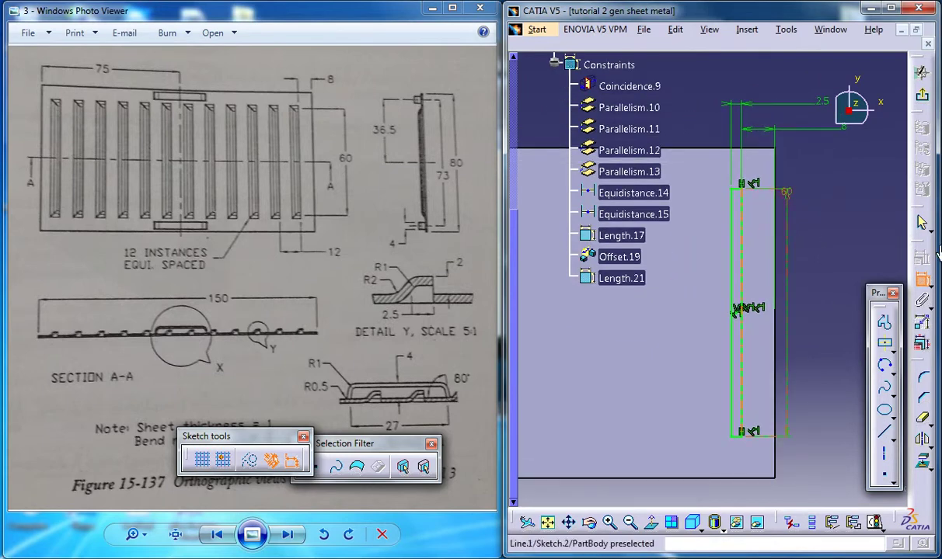
left_click(923, 223)
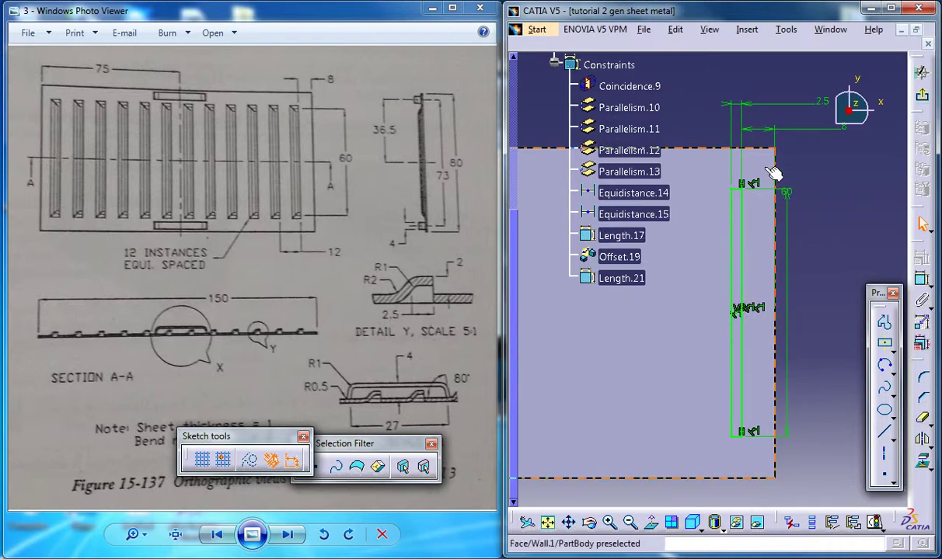
Exit the sketch of the louver rectangle and return to the 3D sheet metal model.
left_click(925, 97)
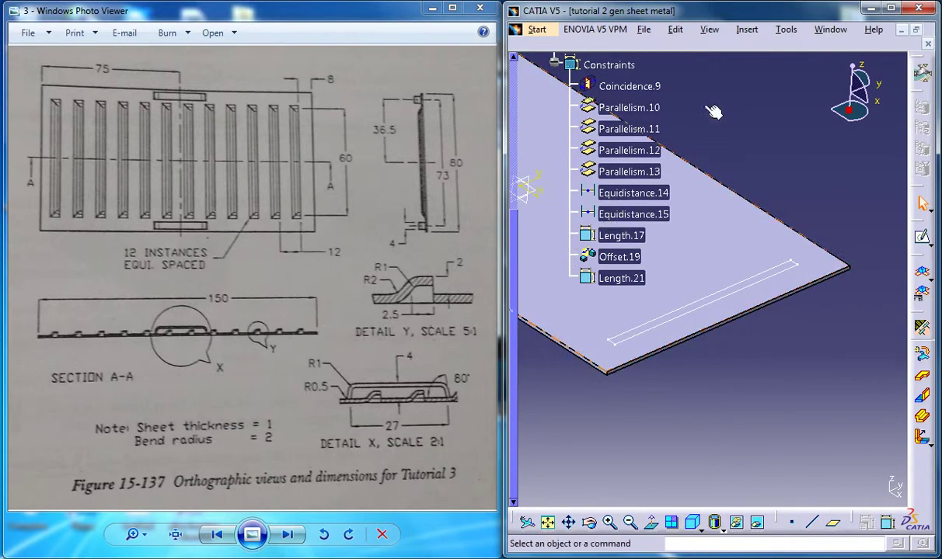
left_click(746, 29)
mouse_move(769, 350)
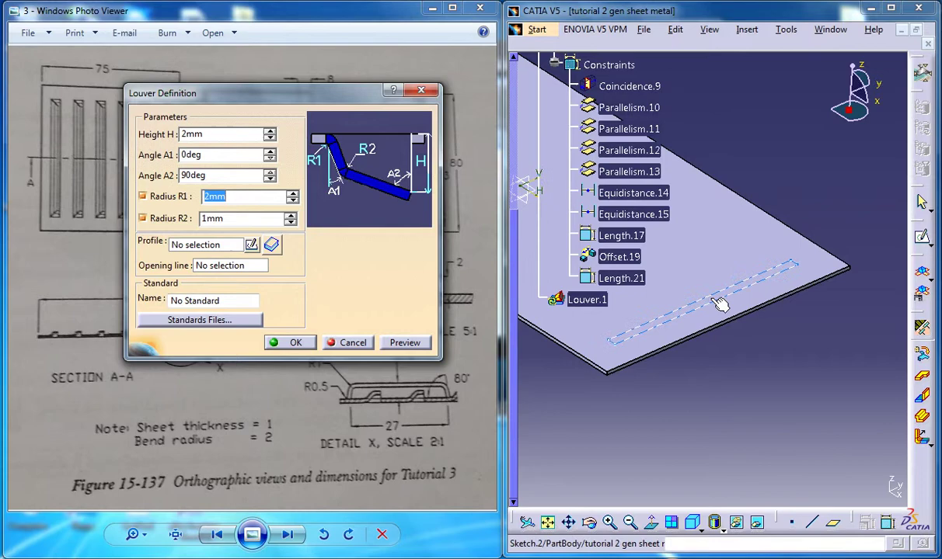
left_click(681, 294)
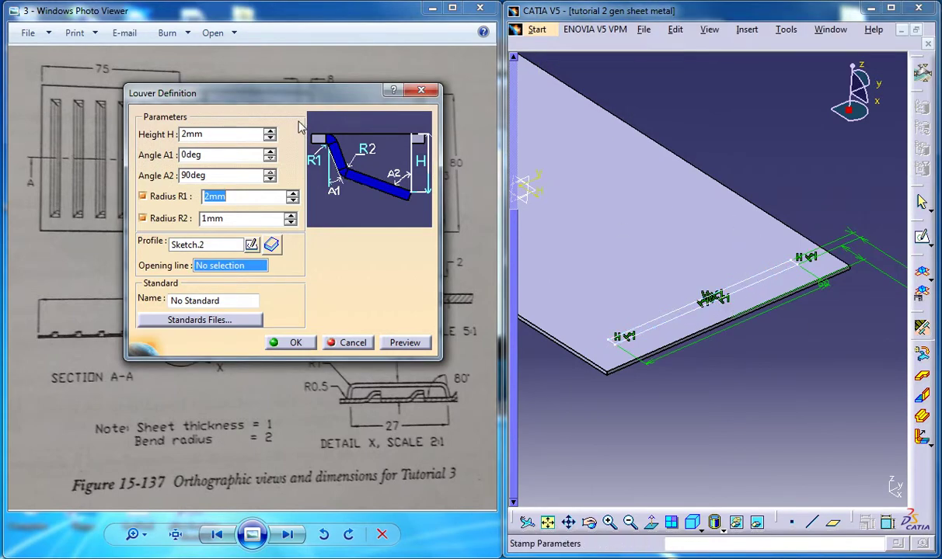
mouse_move(293, 100)
left_mouse_down()
mouse_move(251, 100)
mouse_move(490, 307)
mouse_move(459, 347)
mouse_move(393, 292)
mouse_move(348, 276)
mouse_move(455, 363)
mouse_move(363, 264)
left_mouse_up()
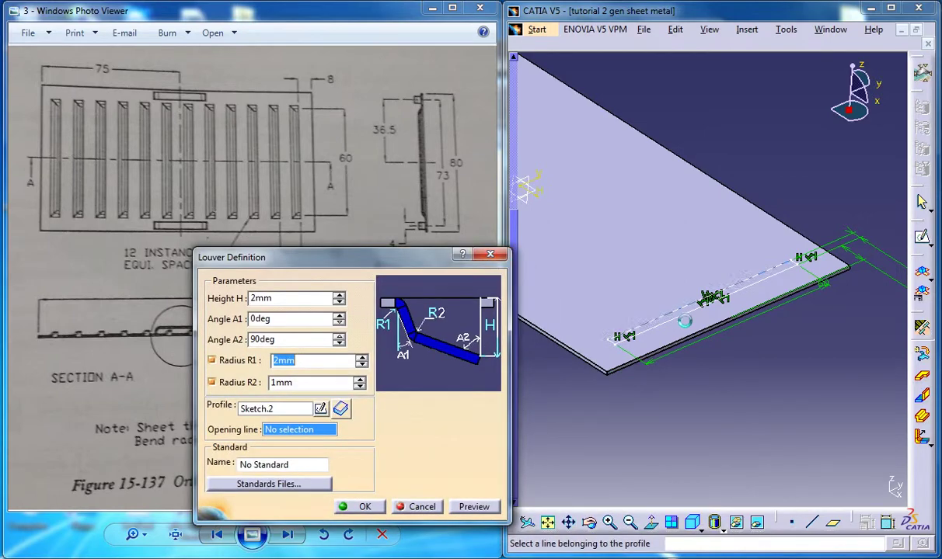
left_click(699, 305)
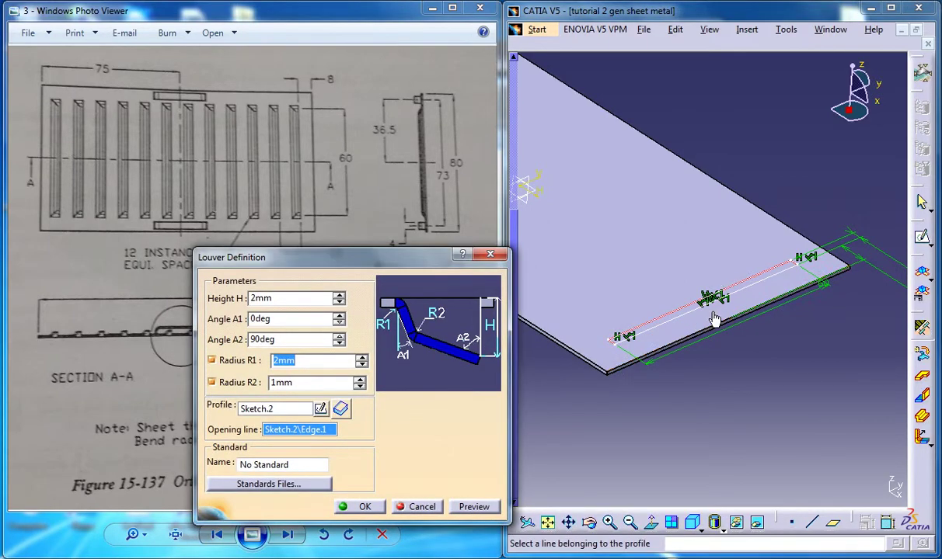
middle_click_drag(721, 269, 651, 311)
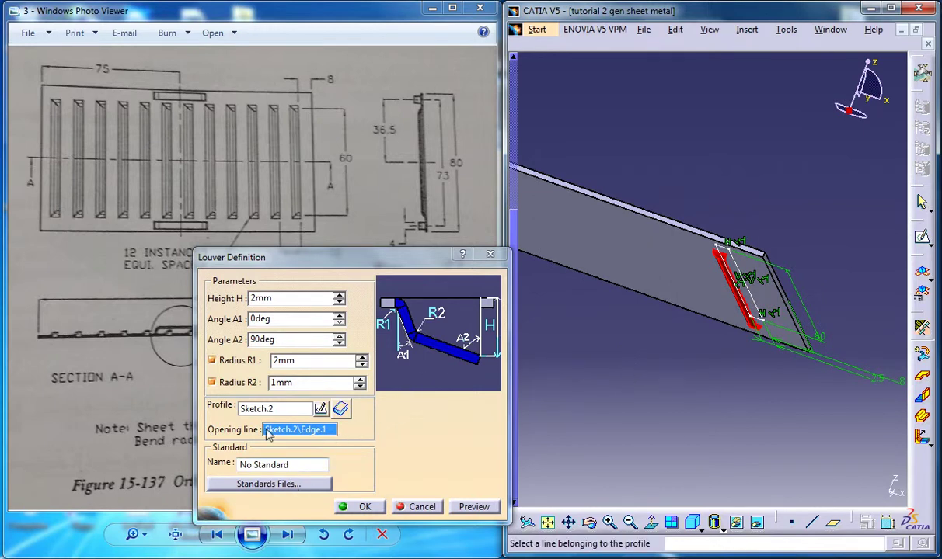
middle_click_drag(653, 346, 706, 310)
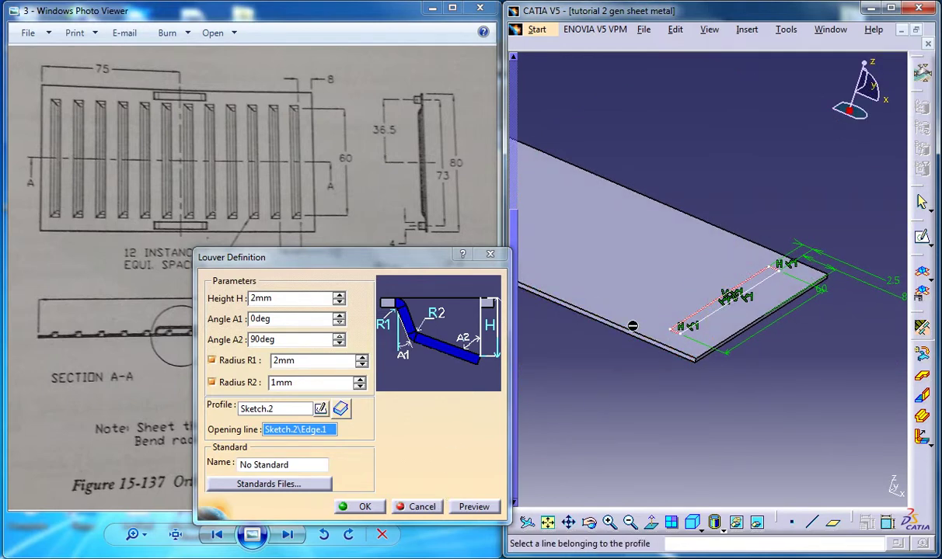
middle_click_drag(633, 325, 673, 366)
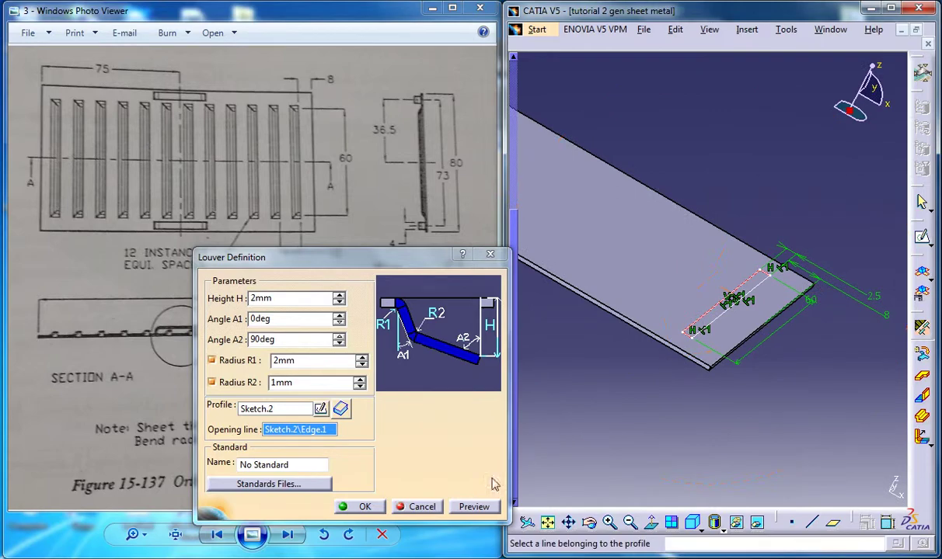
left_click(422, 507)
Open a new sketch on the opposite face of the plate.
middle_click_drag(655, 351, 678, 359)
left_click(679, 359)
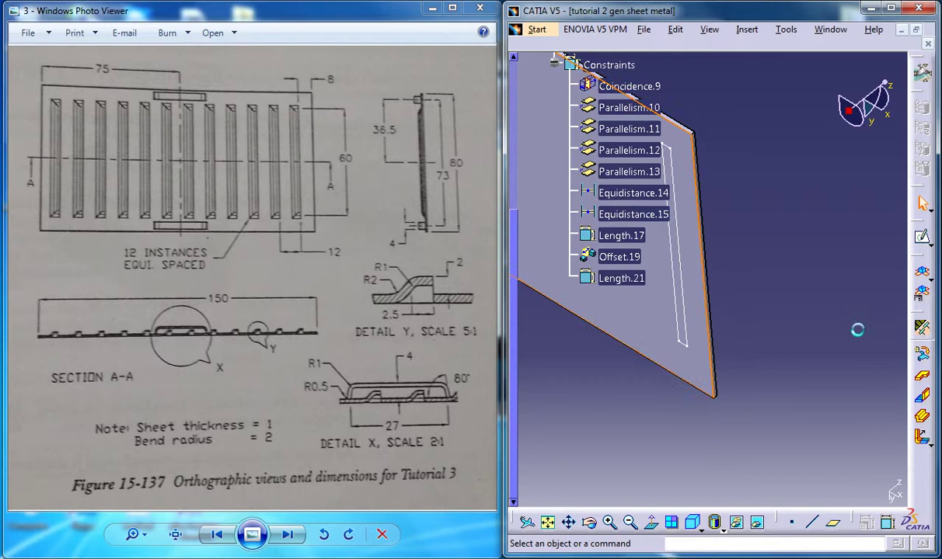
left_click(922, 239)
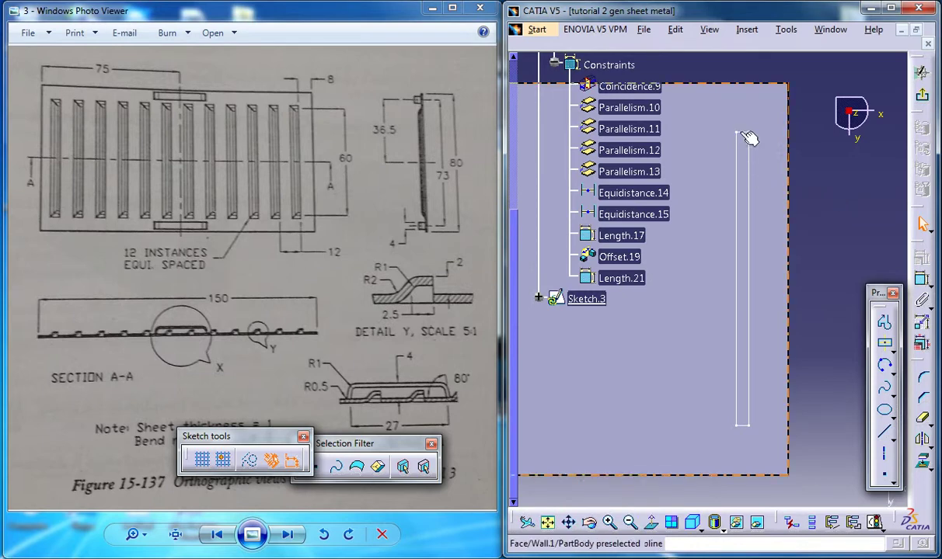
Project the four edges of the existing louver rectangle onto the new sketch plane and exit the sketch.
left_click(744, 172)
left_click(755, 230, "ctrl")
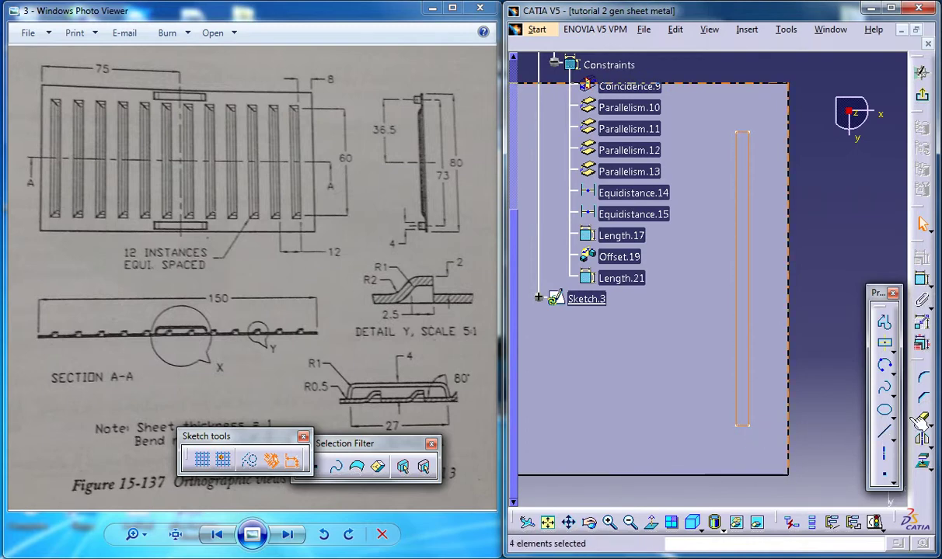
left_click(927, 464)
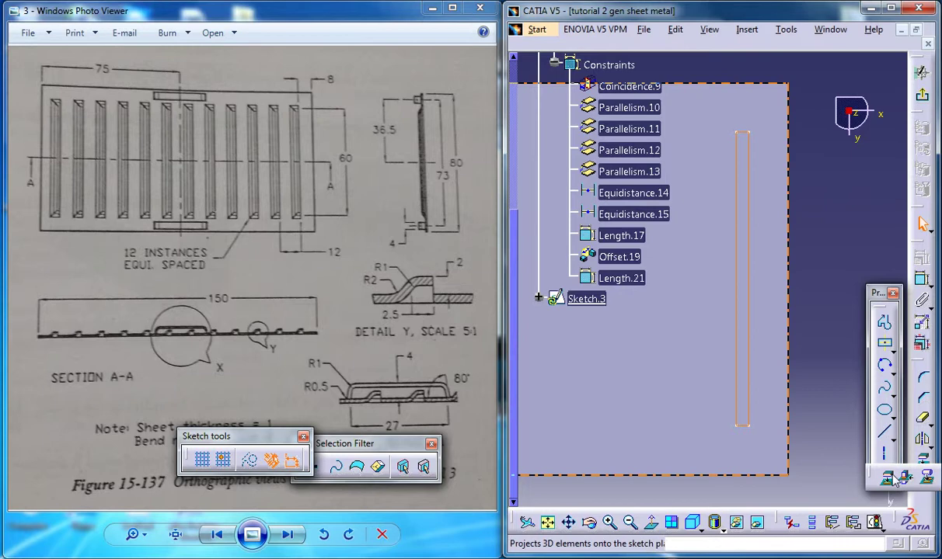
left_click(891, 477)
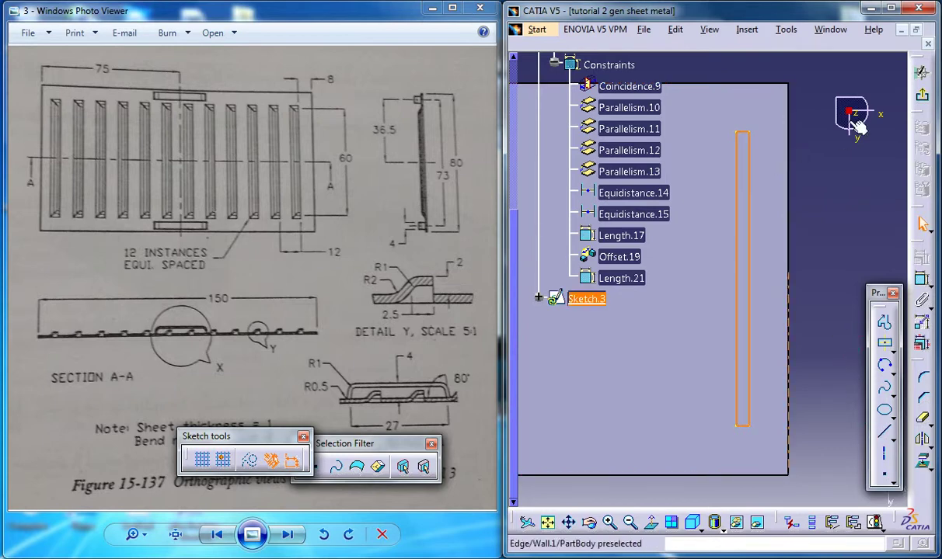
left_click(924, 96)
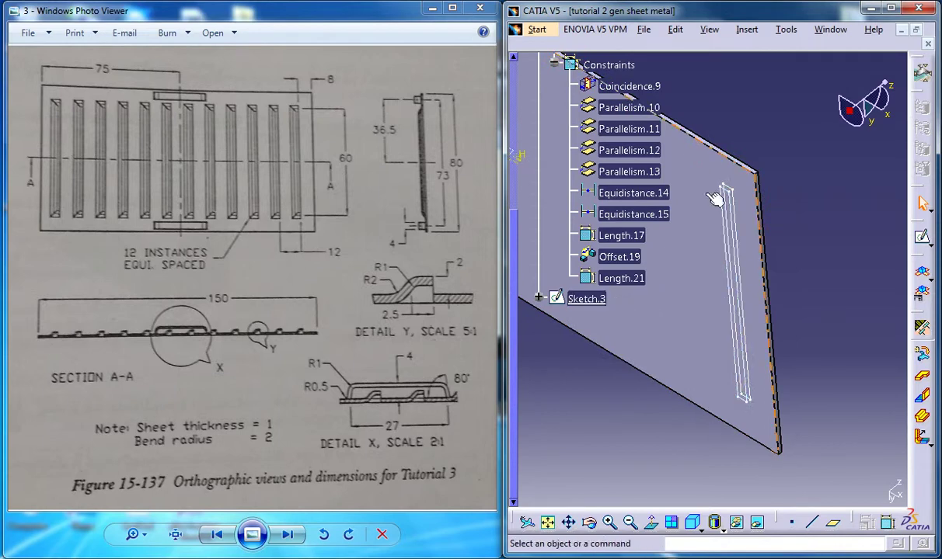
Hide Sketch.2, the original louver rectangle.
scroll(711, 118, "up", 2)
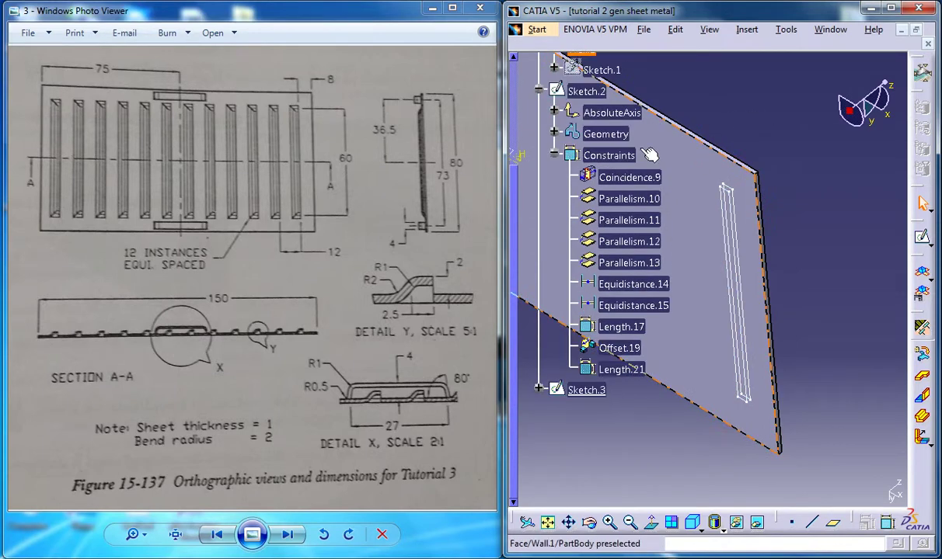
double_click(599, 96)
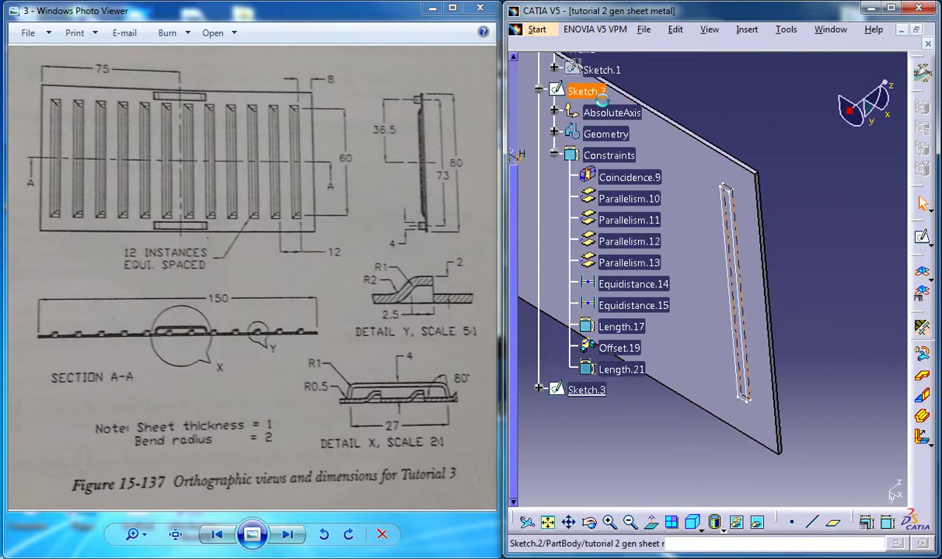
right_click(603, 99)
left_click(611, 129)
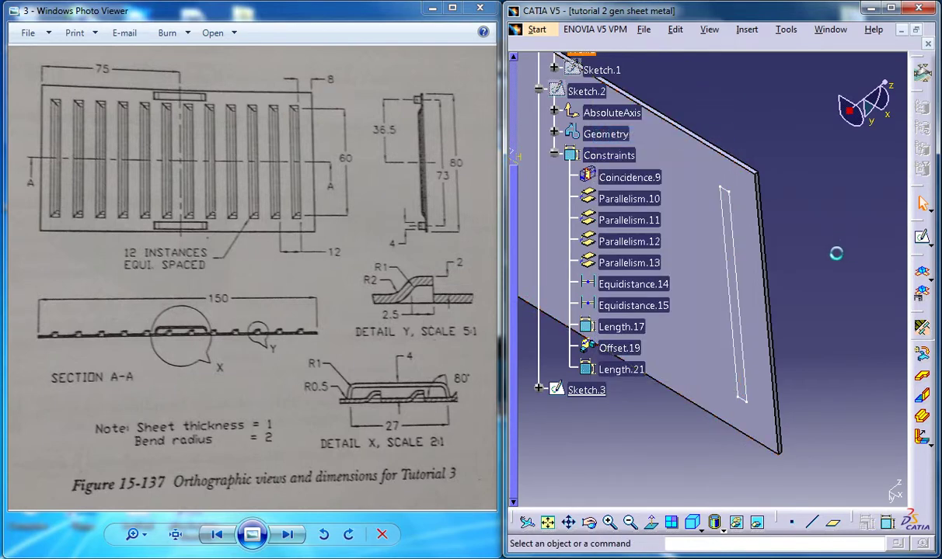
Start a Louver stamp with Sketch.3 as the profile and its long side farther from the plate's end as the opening line.
left_click(747, 30)
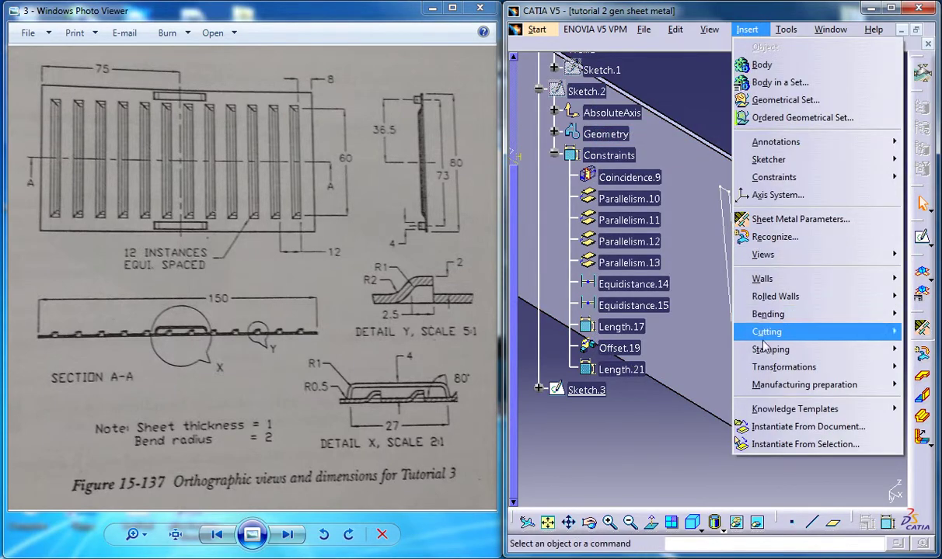
mouse_move(781, 351)
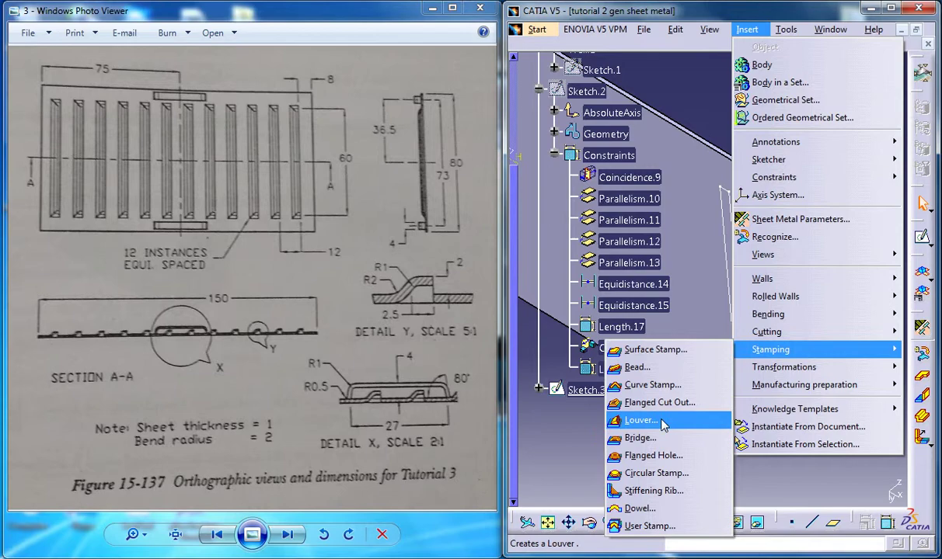
left_click(634, 406)
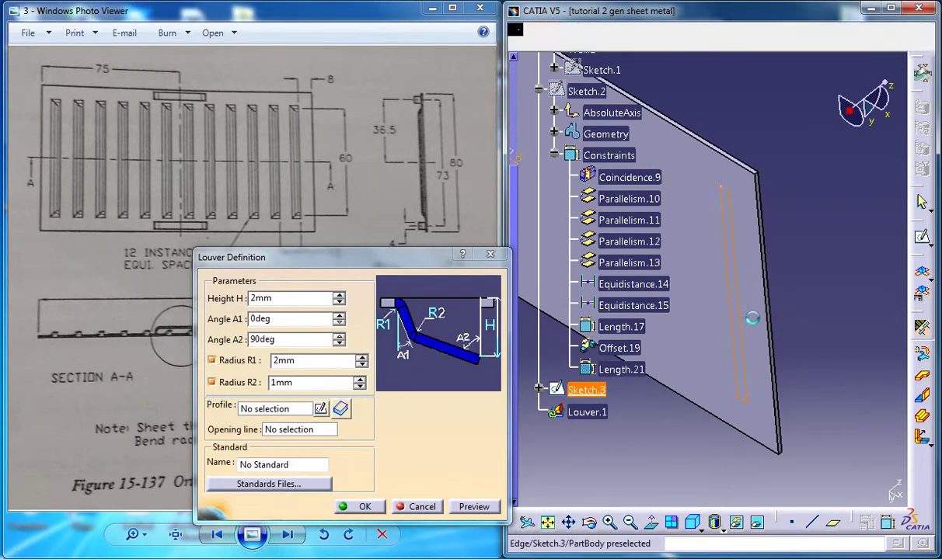
left_click(744, 283)
left_click(745, 283)
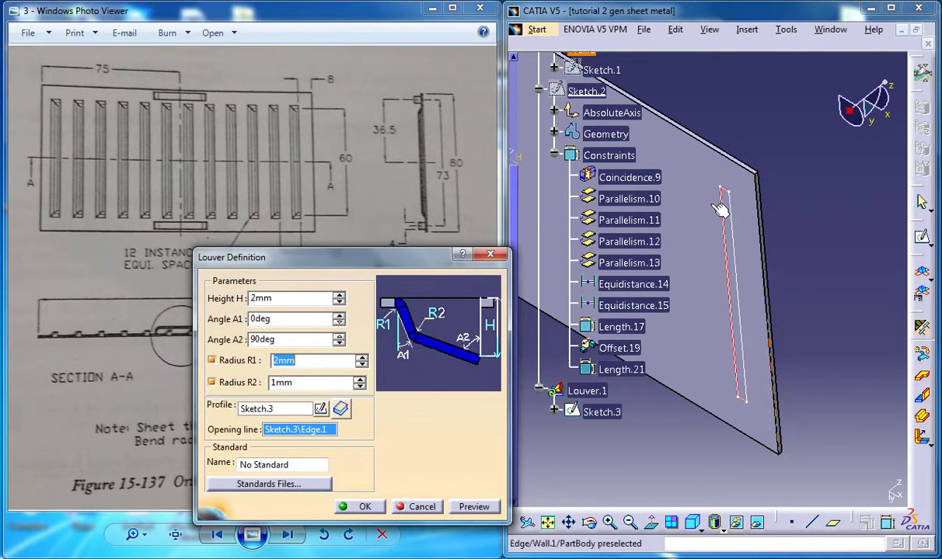
Create the louver with height 2 mm, angle A1 0°, angle A2 90°, radius R1 2 mm and radius R2 1 mm.
mouse_move(660, 231)
middle_mouse_down()
mouse_move(647, 325)
mouse_move(694, 401)
mouse_move(710, 378)
mouse_move(676, 353)
middle_mouse_up()
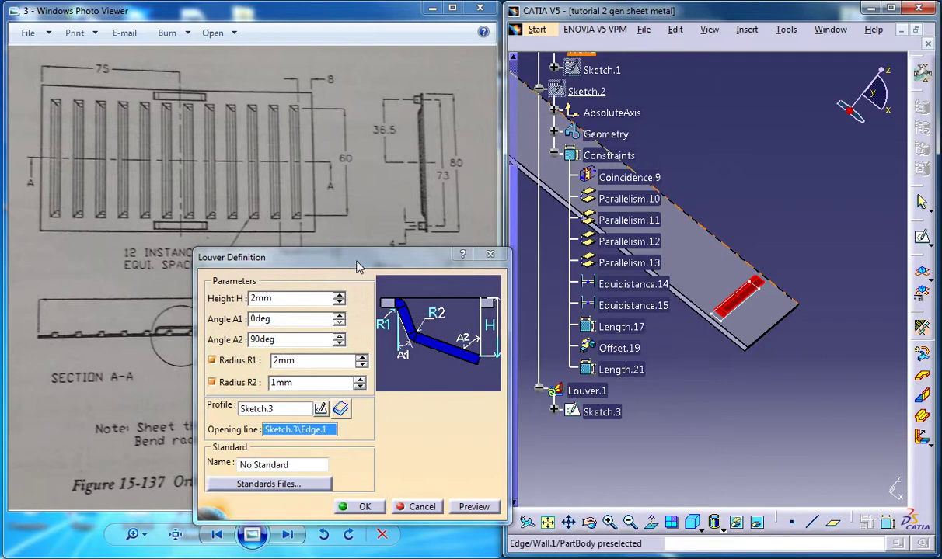
left_click_drag(358, 258, 397, 241)
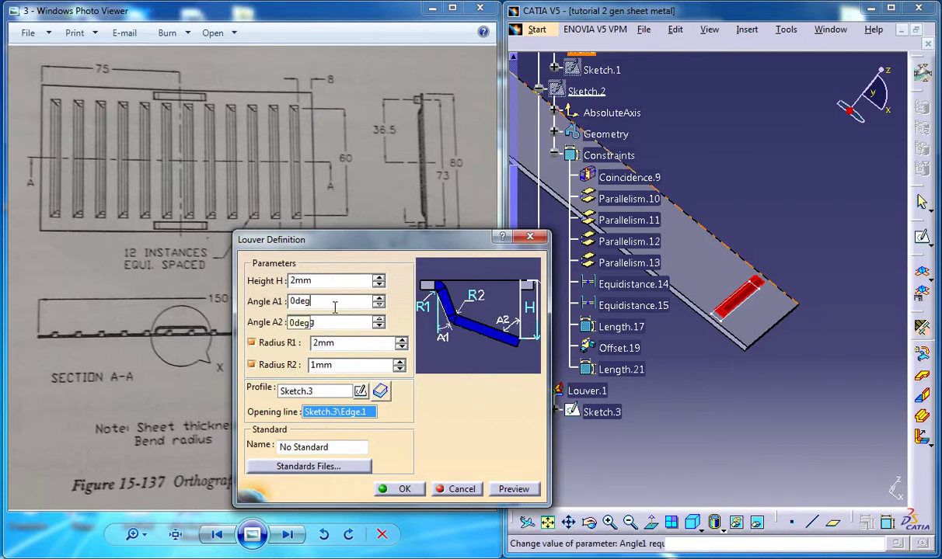
type("9")
left_click_drag(300, 246, 559, 233)
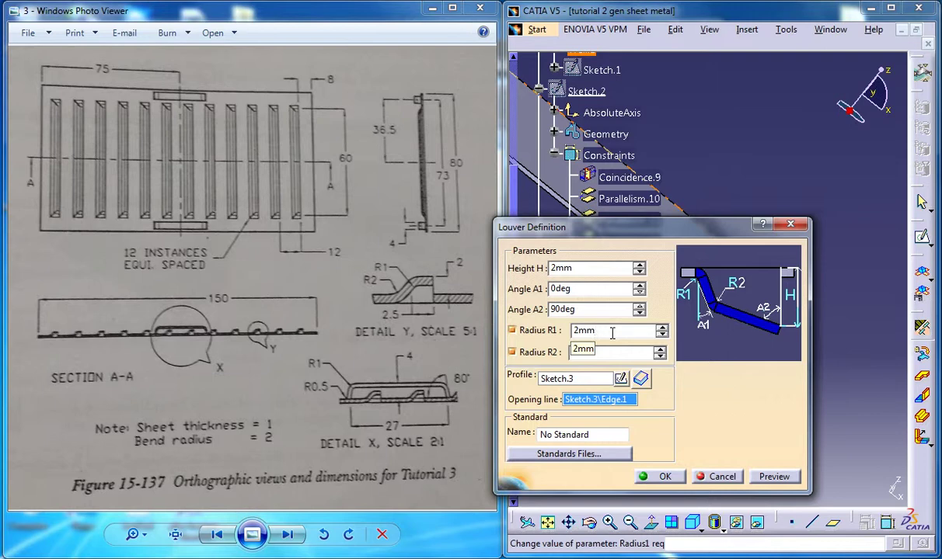
double_click(579, 352)
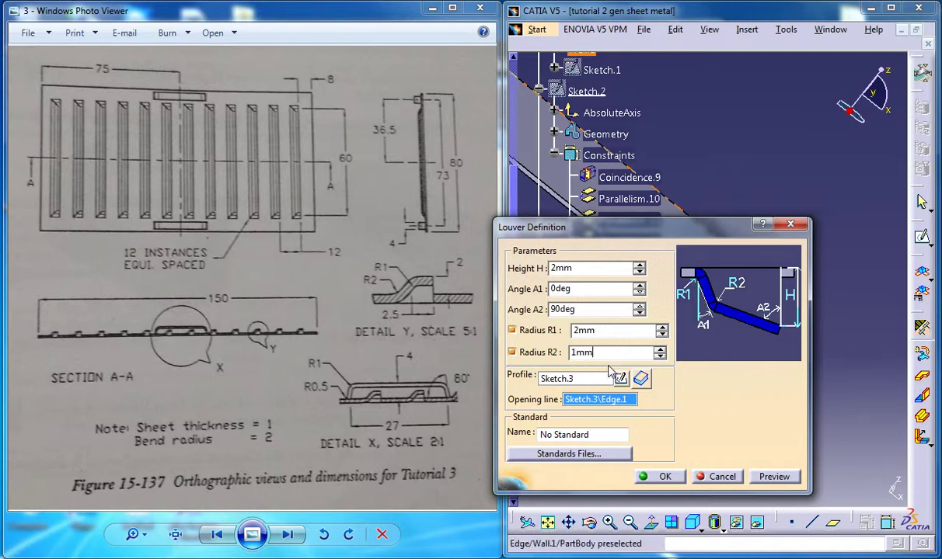
type("1mm")
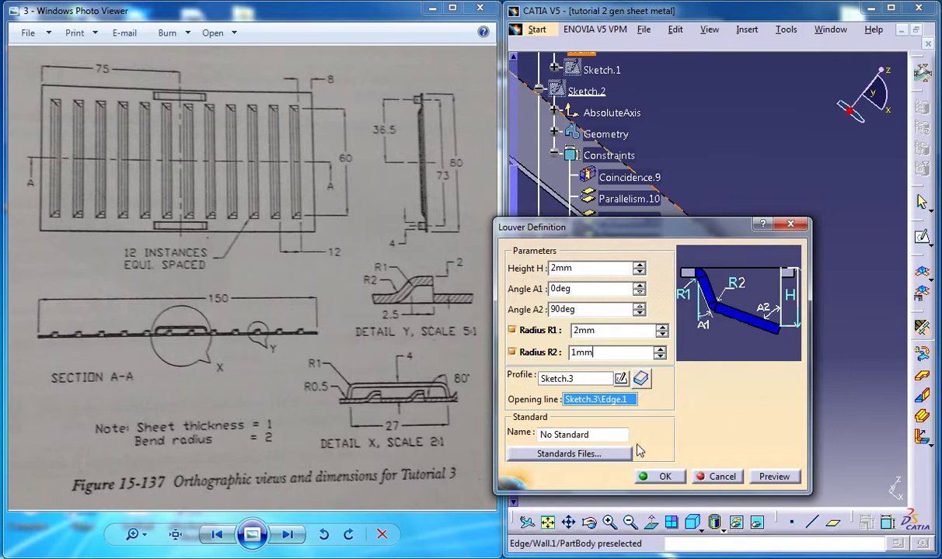
left_click(656, 476)
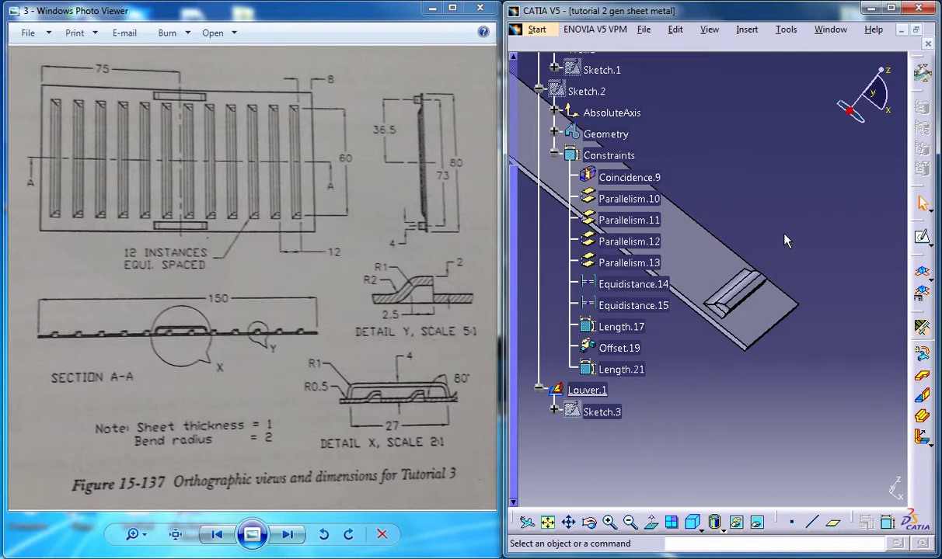
Inspect the new louver and compare it with the finished plate in the ex 3.CATPart window.
middle_click_drag(783, 239, 740, 289)
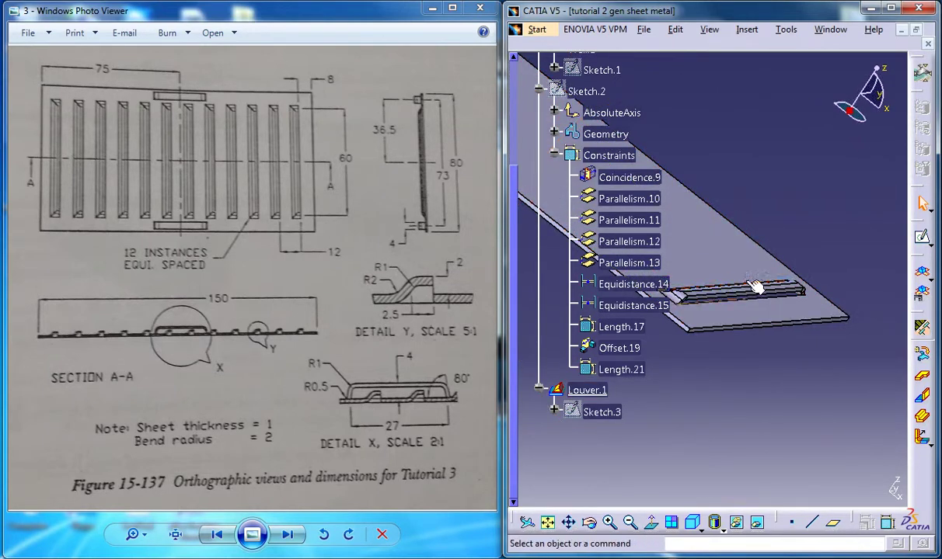
middle_click_drag(781, 378, 730, 303)
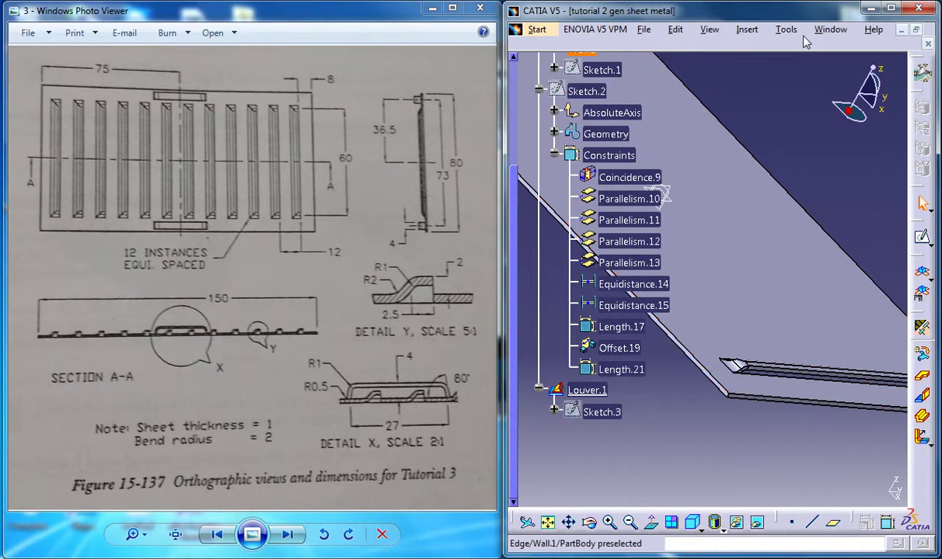
left_click(828, 29)
left_click(812, 138)
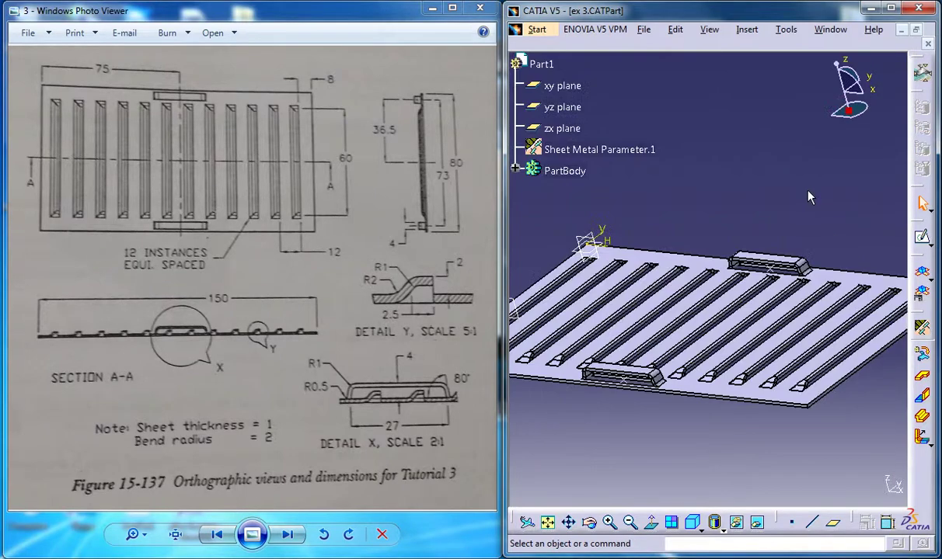
middle_click_drag(794, 221, 750, 268)
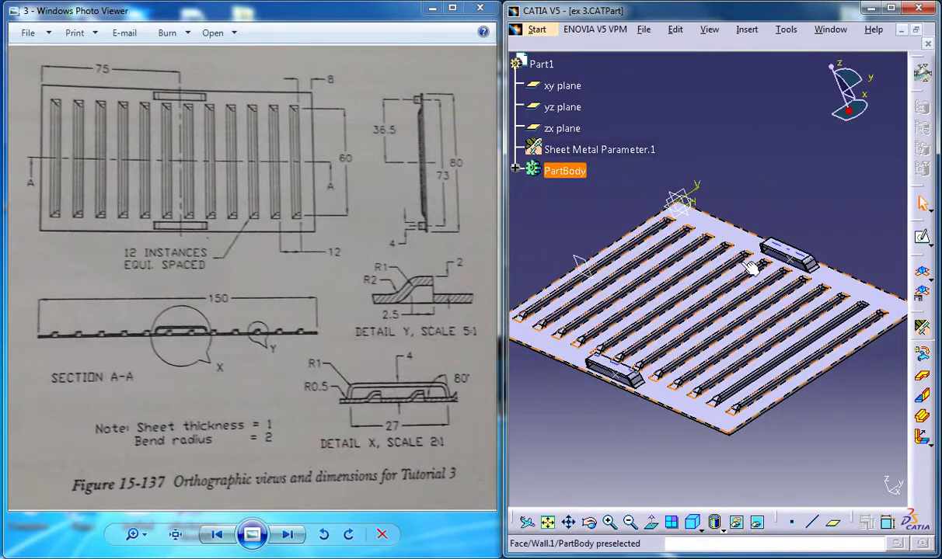